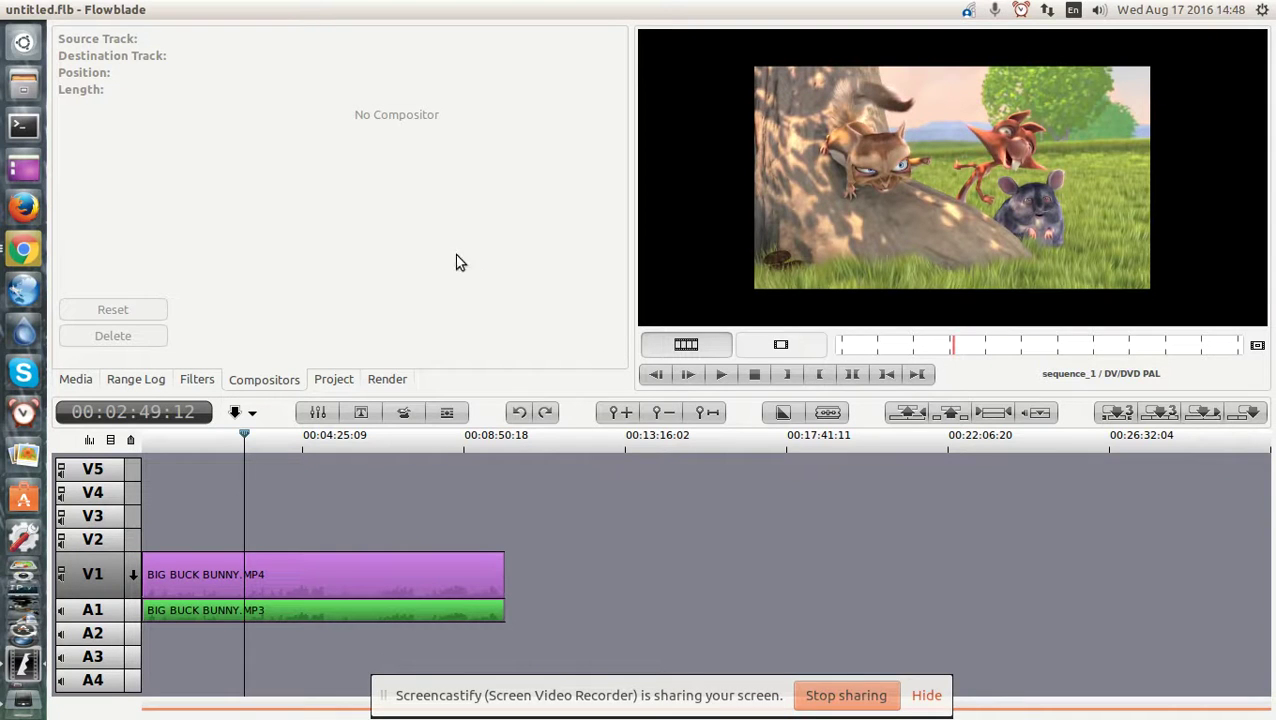
- View Flowblade's version information from the menus, then close it
{"action": "left_click", "coordinate": [136, 9]}
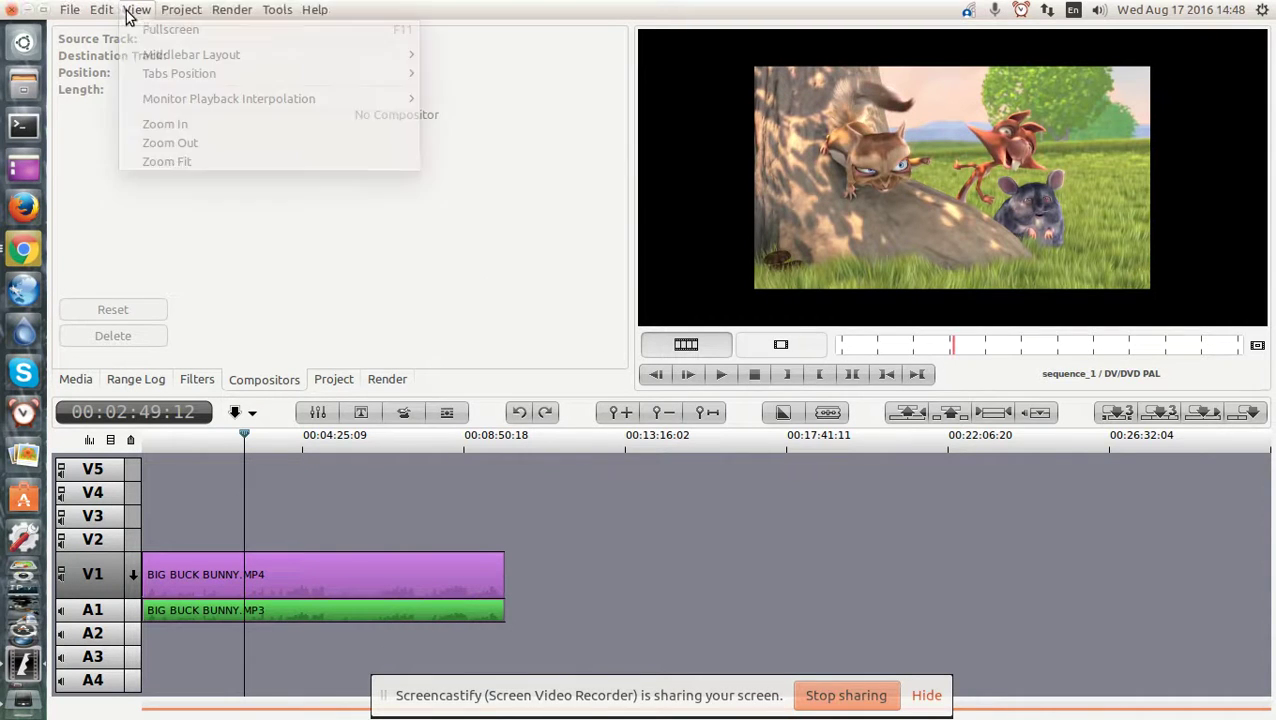
{"action": "mouse_move", "coordinate": [316, 12]}
{"action": "left_click", "coordinate": [336, 93]}
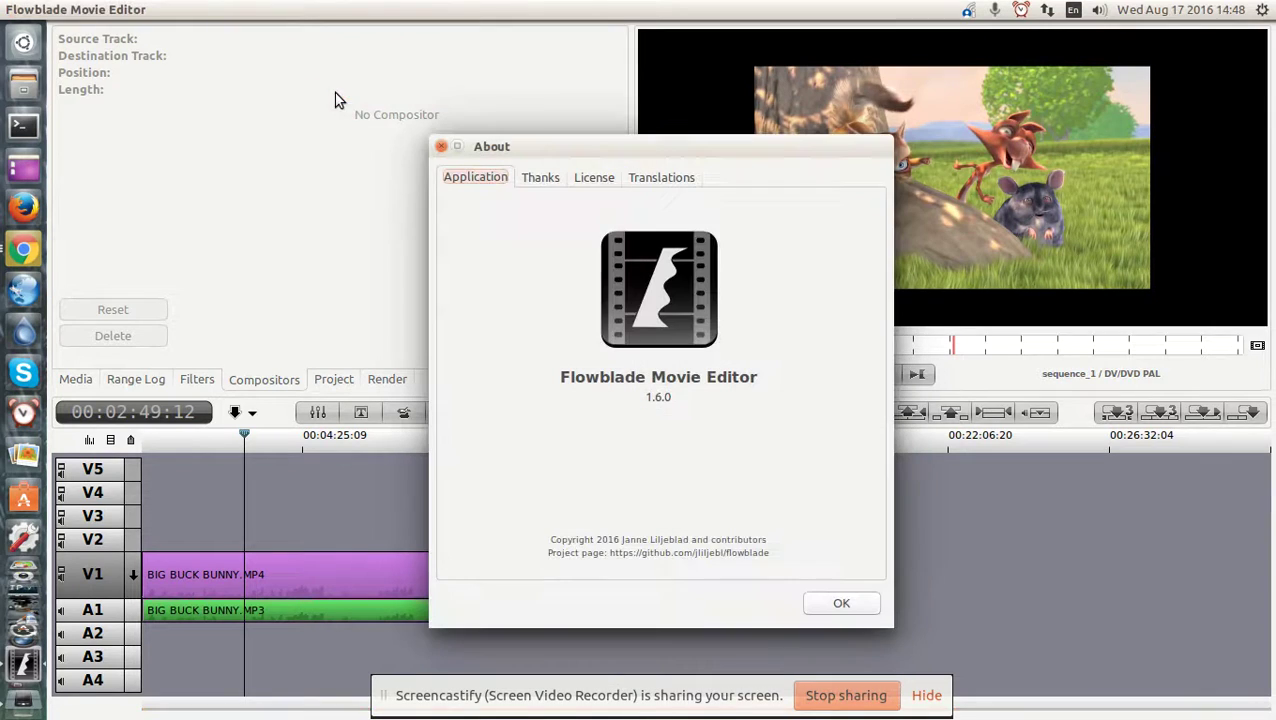
{"action": "left_click", "coordinate": [866, 603]}
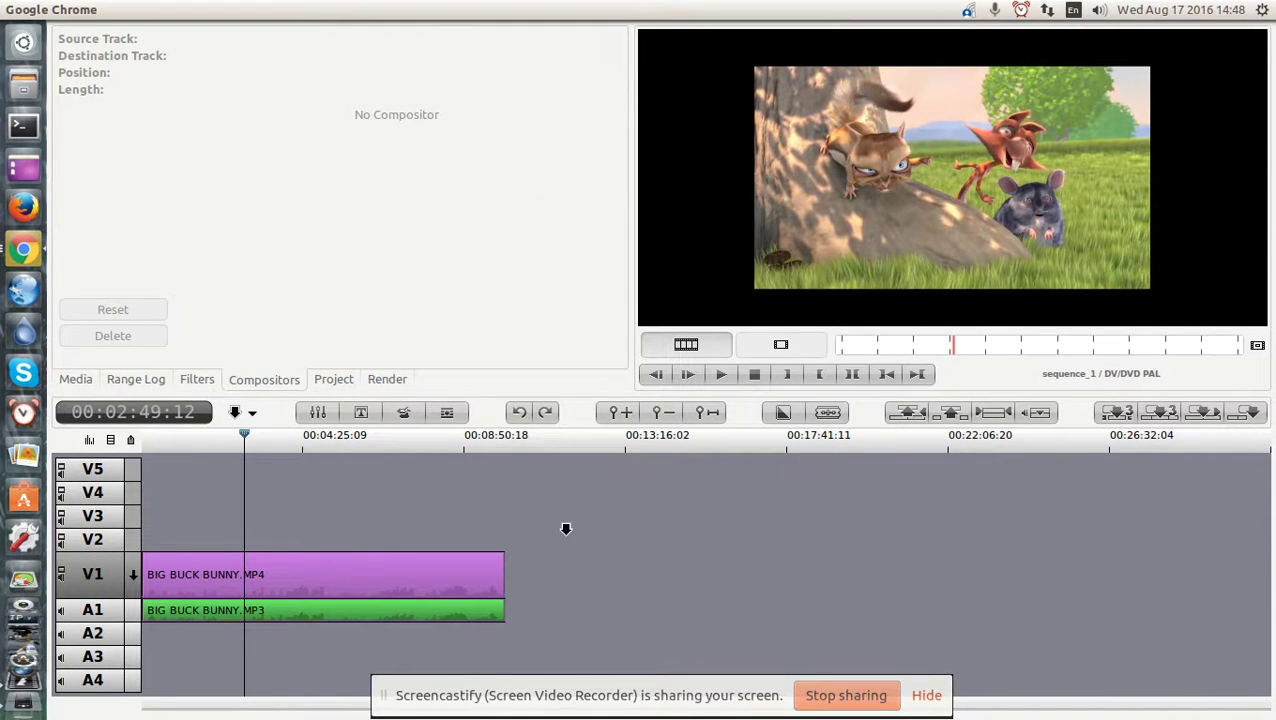
- Scrub and play the clip, then settle on frame 00:02:15:07 as the cut point
{"action": "left_click_drag", "start_coordinate": [247, 440], "coordinate": [286, 430]}
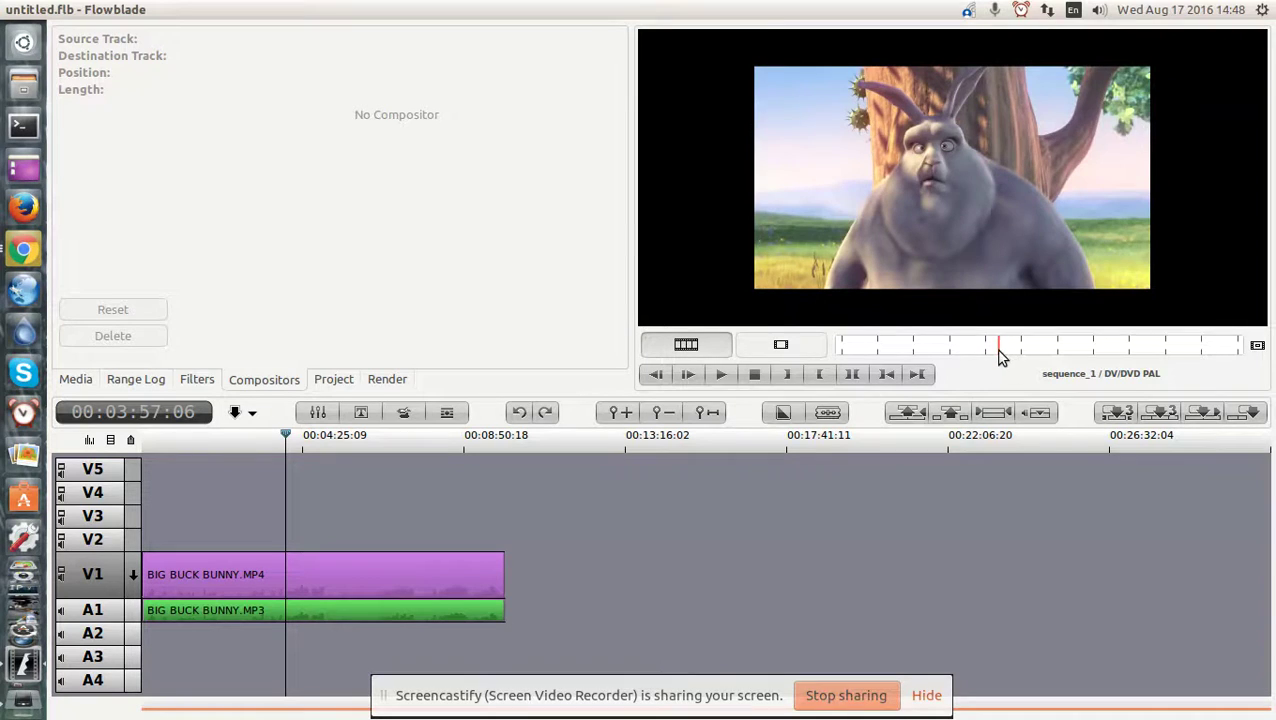
{"action": "left_click_drag", "start_coordinate": [1001, 352], "coordinate": [928, 352]}
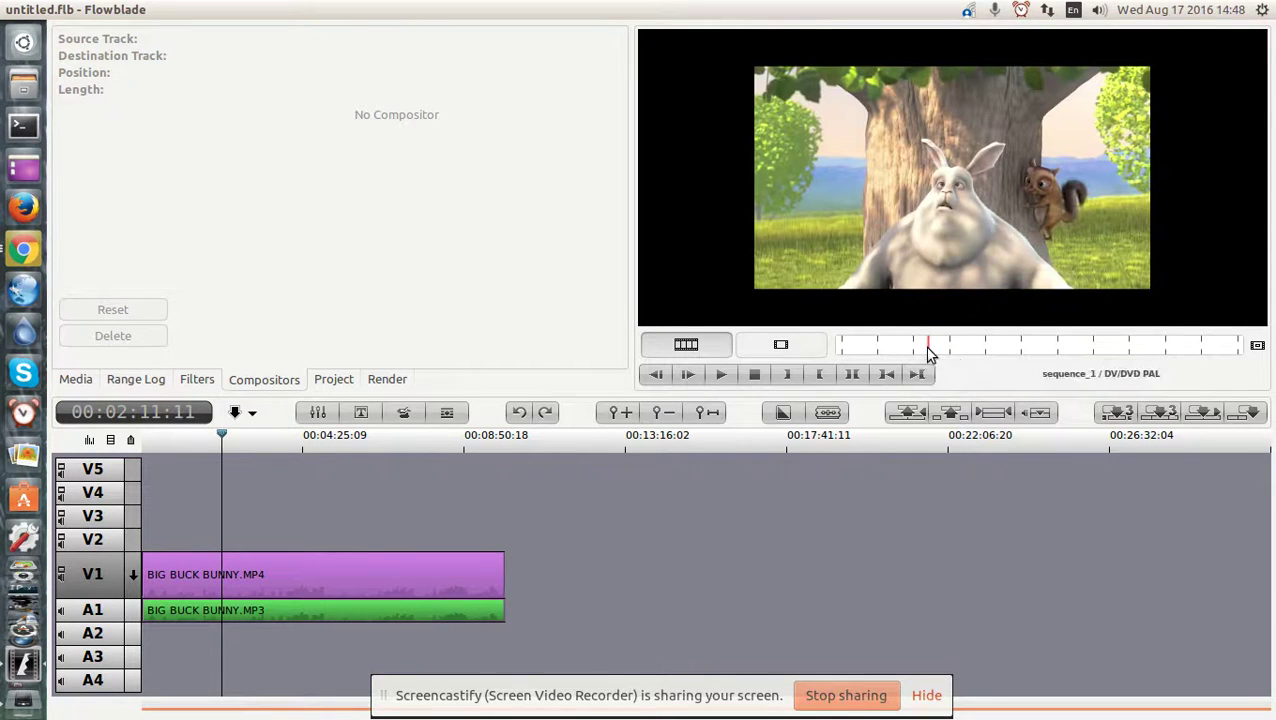
{"action": "key", "text": "space"}
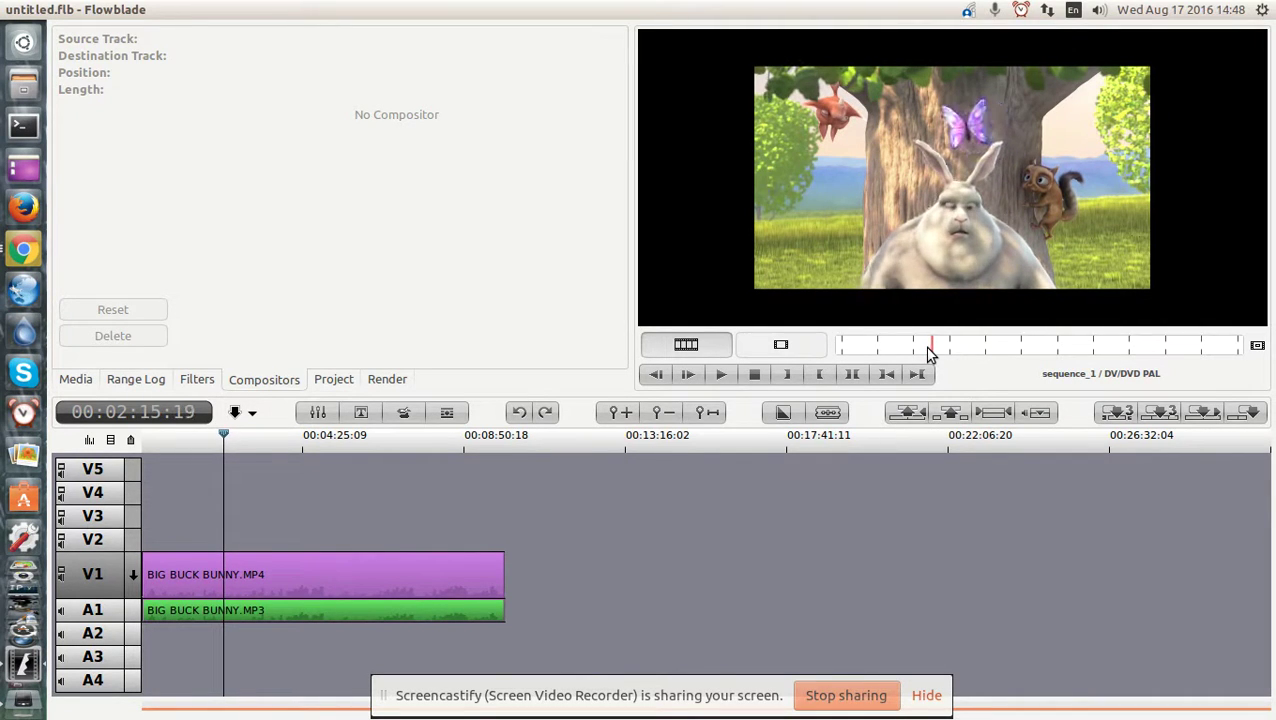
{"action": "left_click", "coordinate": [928, 352]}
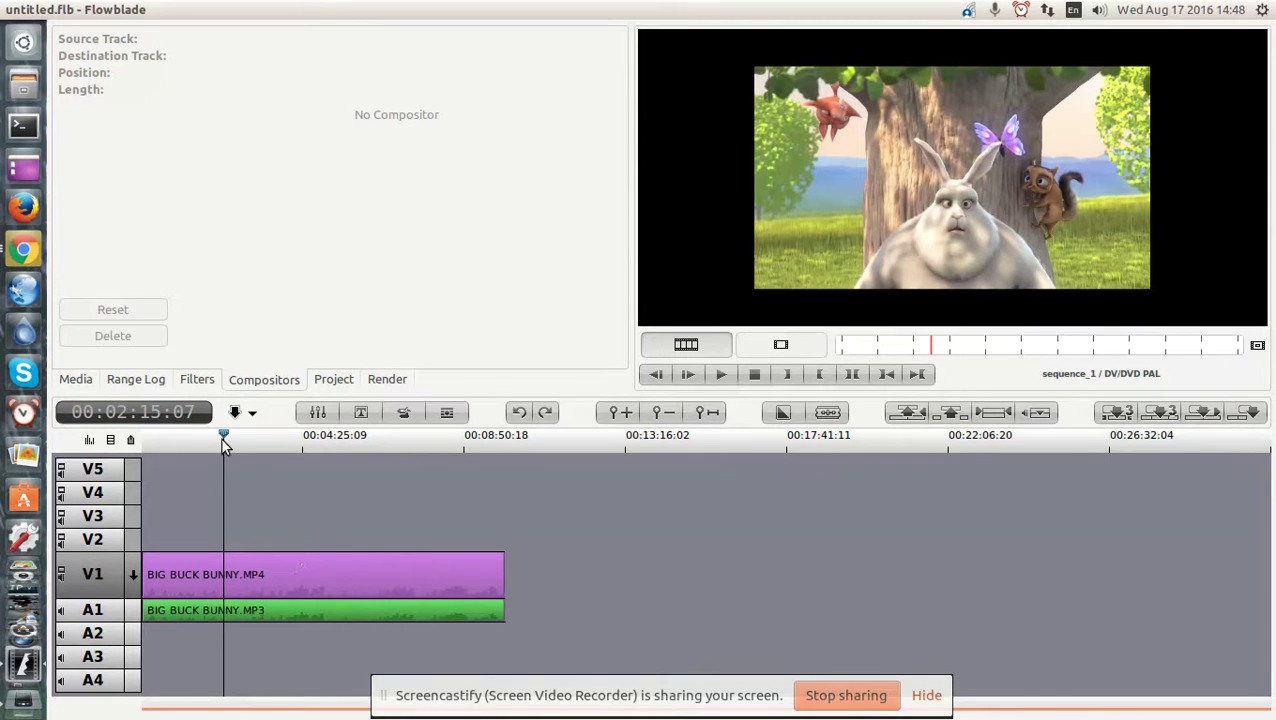
- Cut the V1 and A1 Big Buck Bunny clips at 00:02:15:07, then open the edit-mode list
{"action": "left_click", "coordinate": [827, 412]}
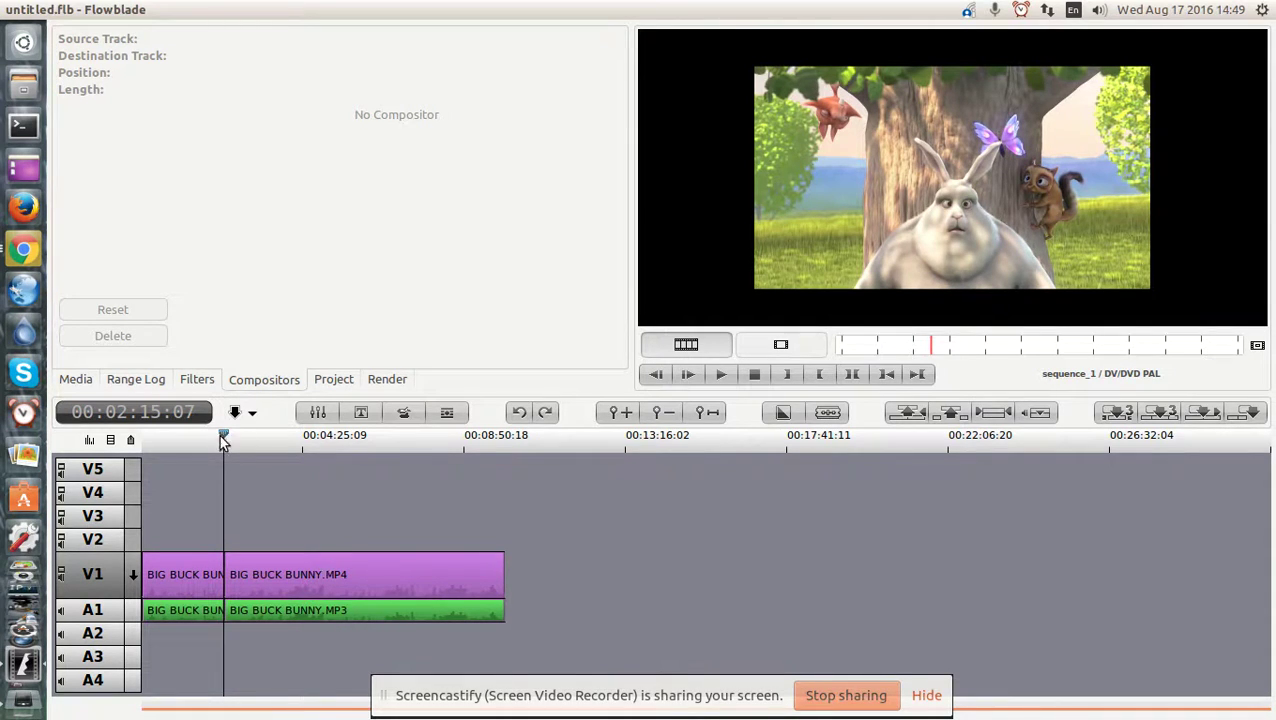
{"action": "left_click", "coordinate": [250, 412]}
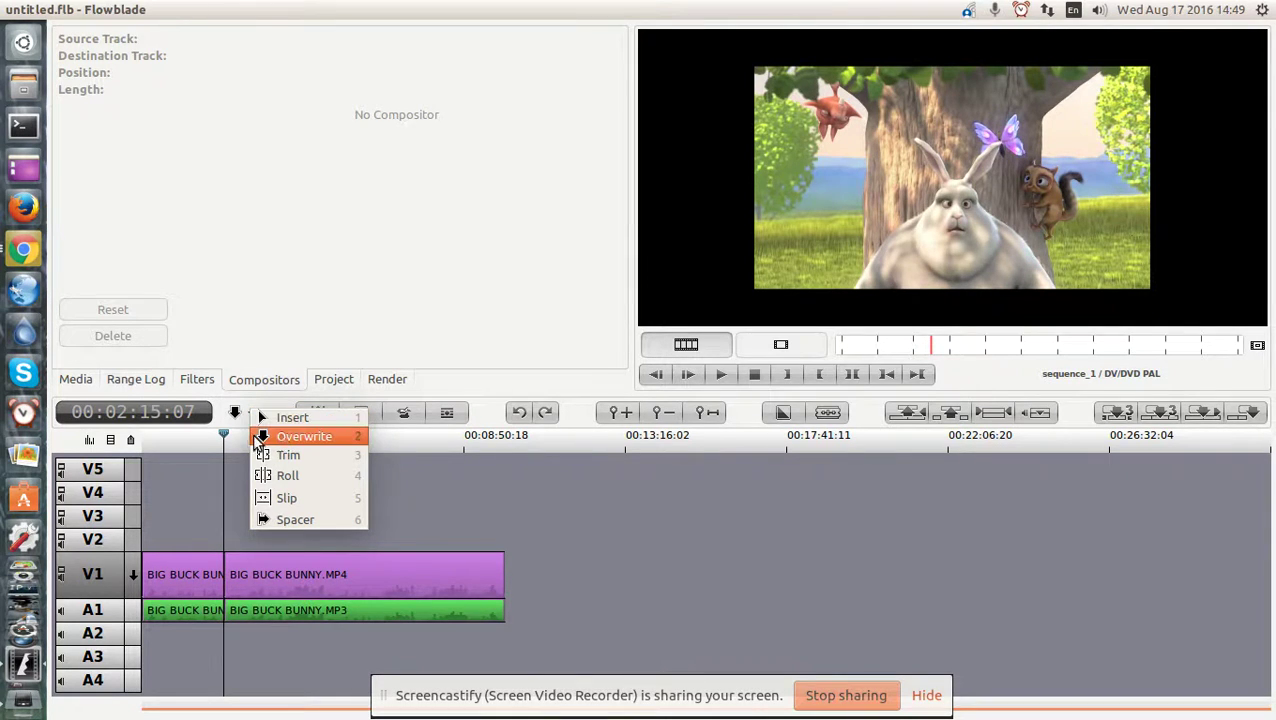
- In Overwrite mode, move the second video piece from V1 to V2 and preview it
{"action": "left_click", "coordinate": [291, 558]}
{"action": "left_click_drag", "start_coordinate": [291, 560], "coordinate": [274, 522]}
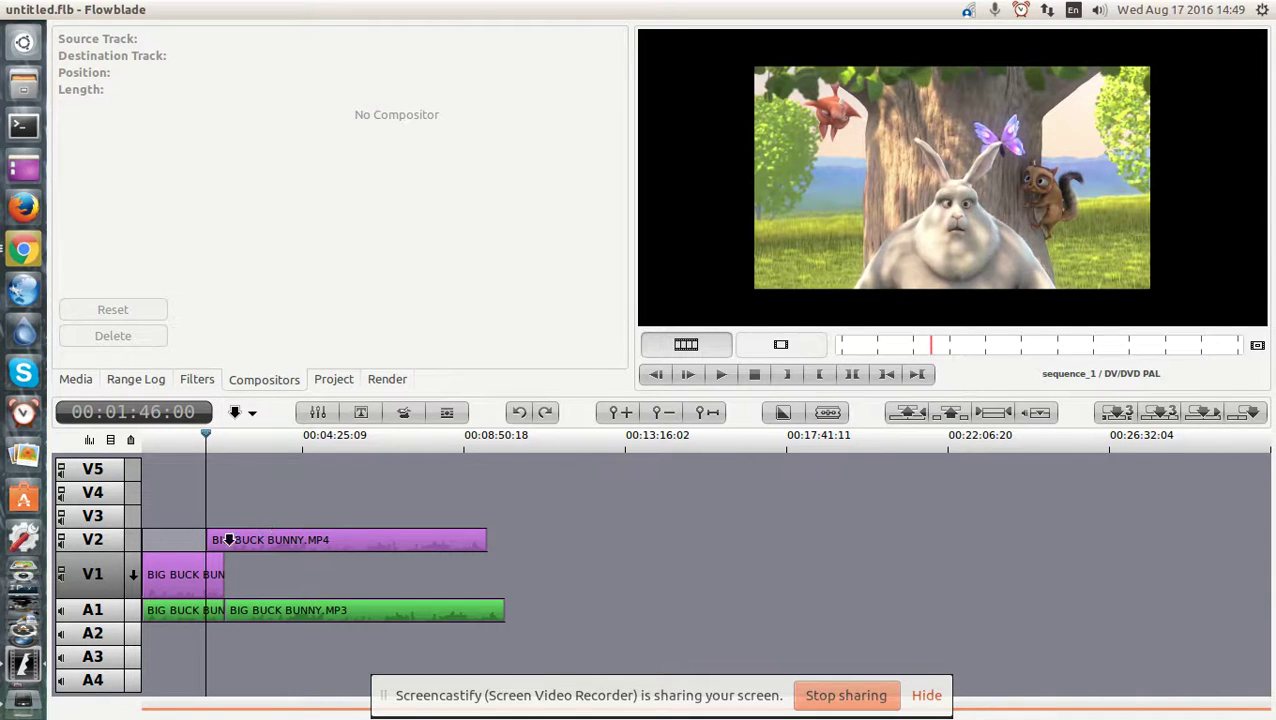
{"action": "left_click_drag", "start_coordinate": [207, 438], "coordinate": [198, 433]}
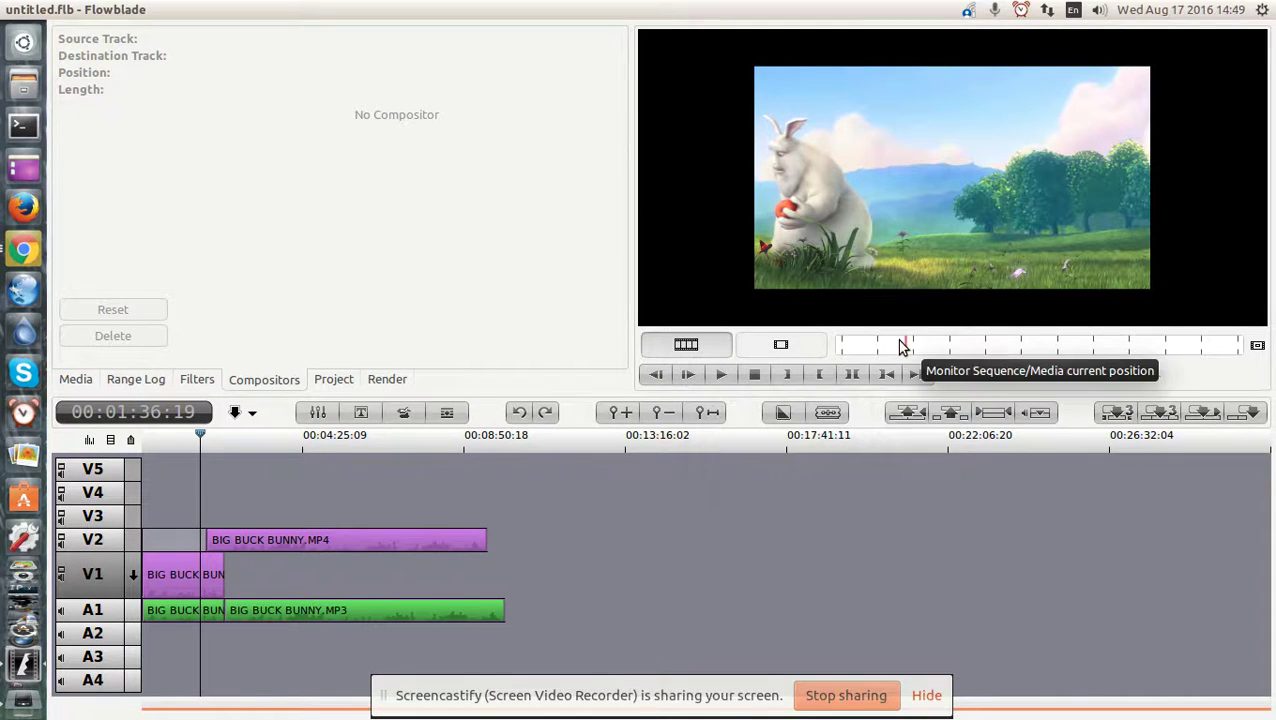
{"action": "mouse_move", "coordinate": [906, 344]}
{"action": "left_mouse_down"}
{"action": "mouse_move", "coordinate": [925, 344]}
{"action": "mouse_move", "coordinate": [894, 346]}
{"action": "mouse_move", "coordinate": [931, 345]}
{"action": "mouse_move", "coordinate": [899, 345]}
{"action": "left_mouse_up"}
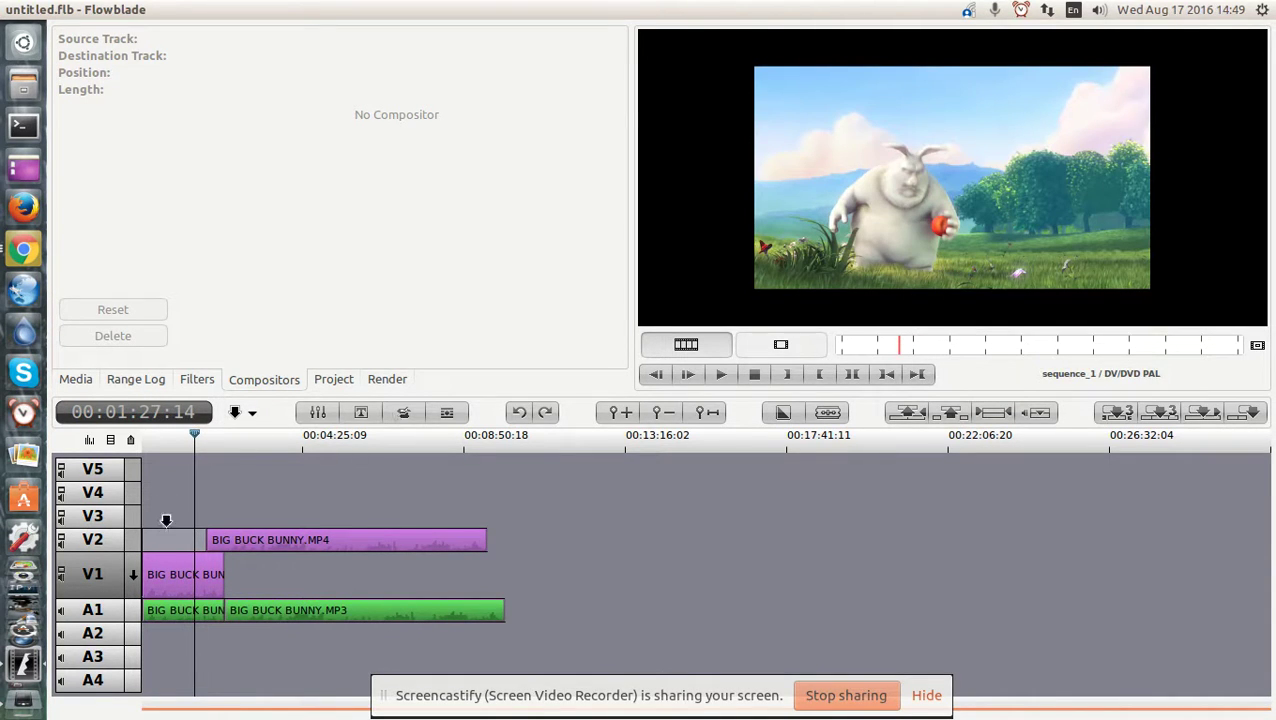
- Attach a Blend compositor to the V2 Big Buck Bunny clip
{"action": "left_click", "coordinate": [259, 539]}
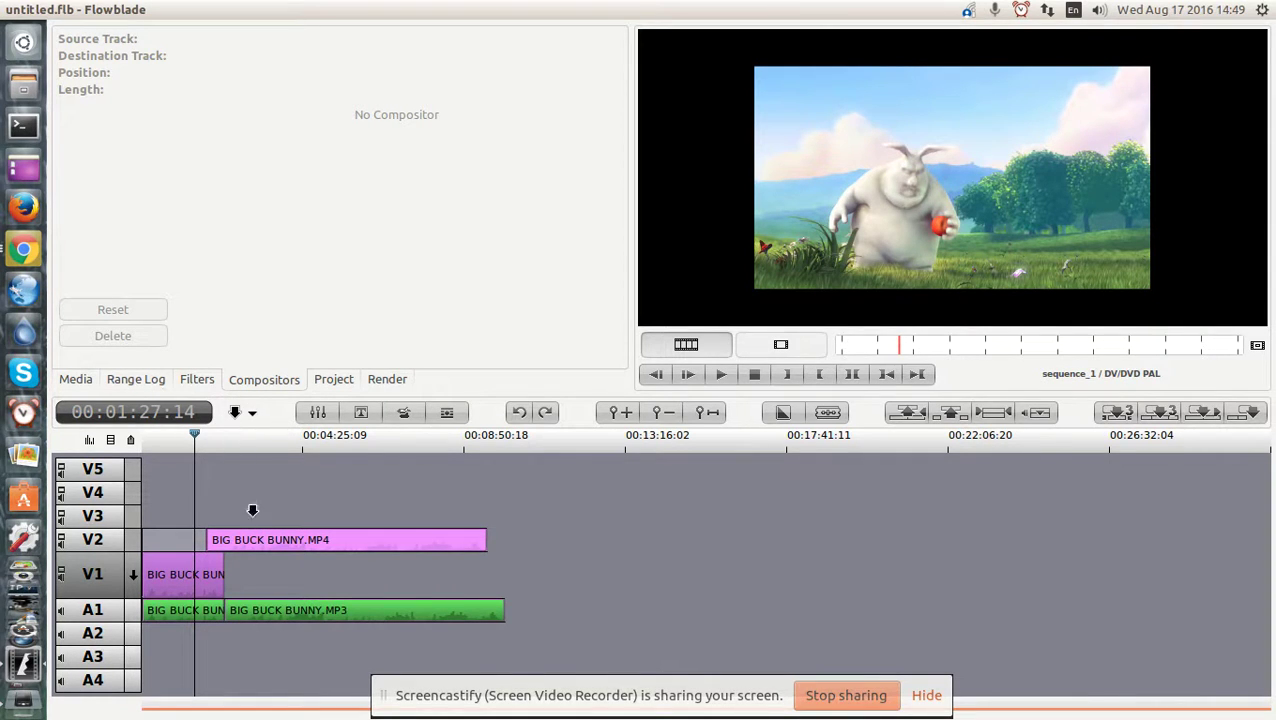
{"action": "right_click", "coordinate": [251, 549]}
{"action": "mouse_move", "coordinate": [312, 430]}
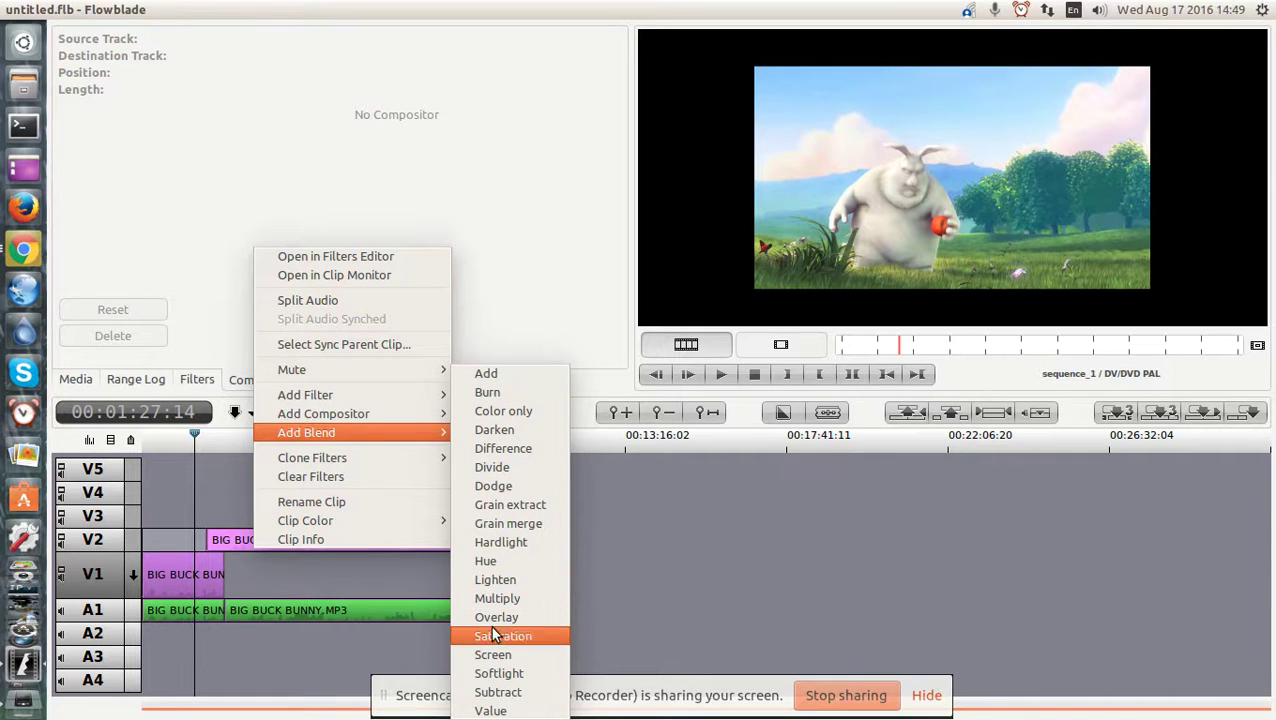
{"action": "mouse_move", "coordinate": [357, 422]}
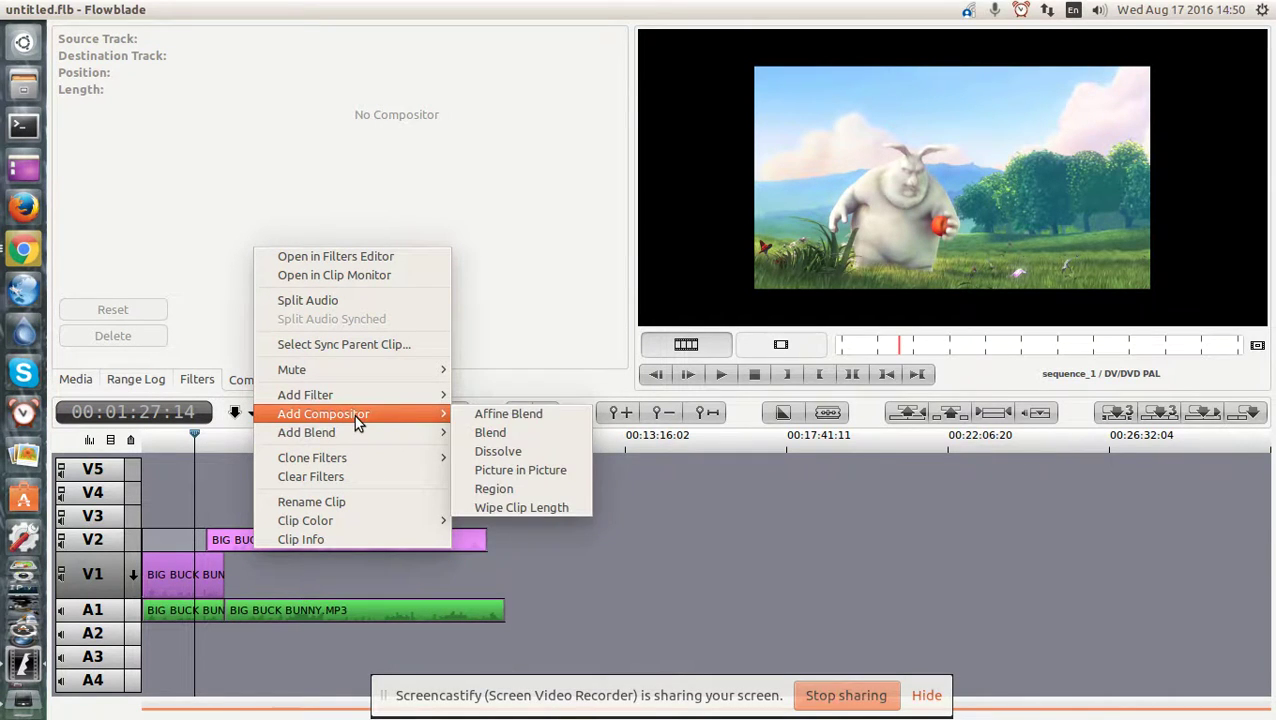
{"action": "left_click", "coordinate": [516, 432]}
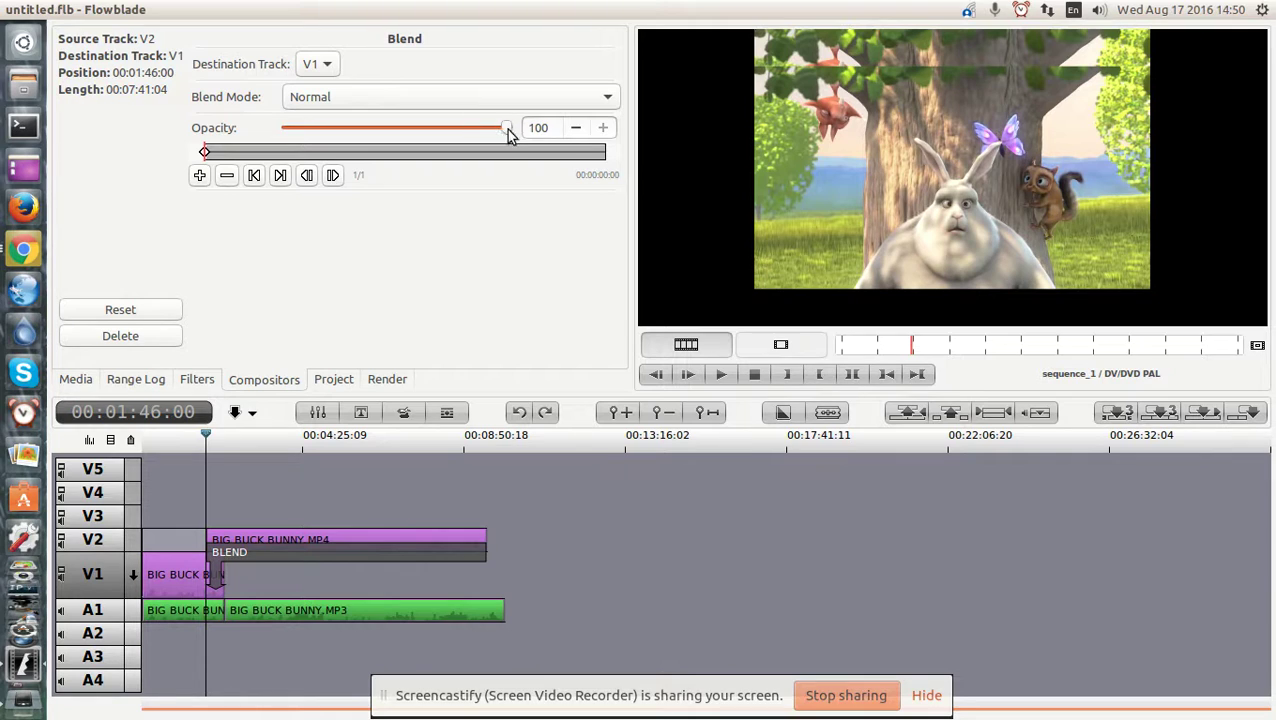
- Keep Blend Mode on Normal and lower the compositor Opacity to 37
{"action": "left_click", "coordinate": [405, 105]}
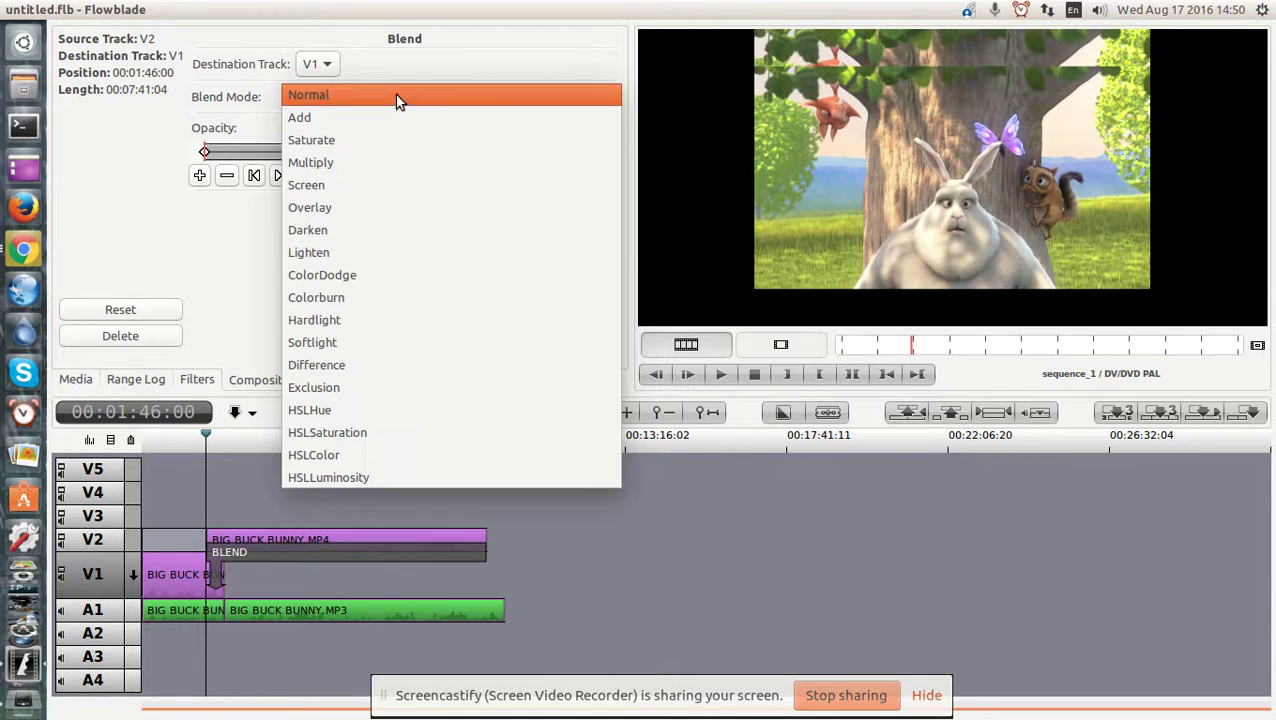
{"action": "left_click", "coordinate": [342, 96]}
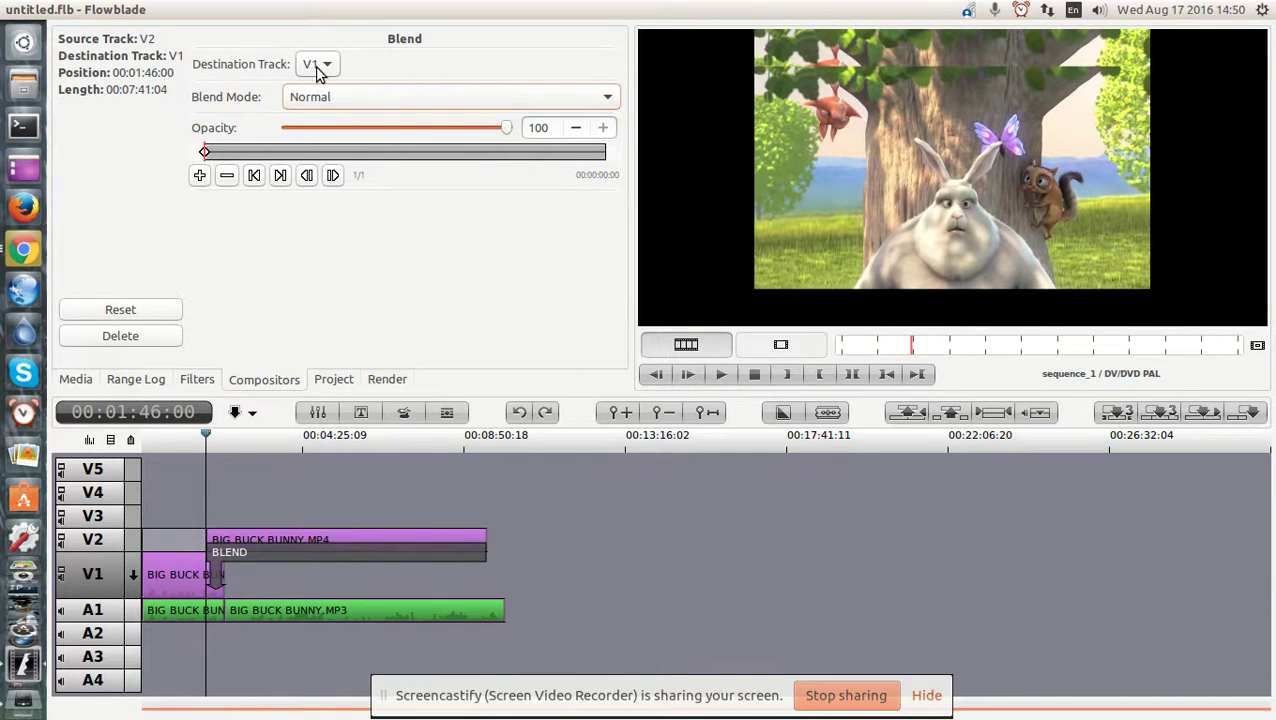
{"action": "left_click", "coordinate": [330, 95]}
{"action": "left_click", "coordinate": [330, 95]}
{"action": "left_click_drag", "start_coordinate": [507, 133], "coordinate": [369, 139]}
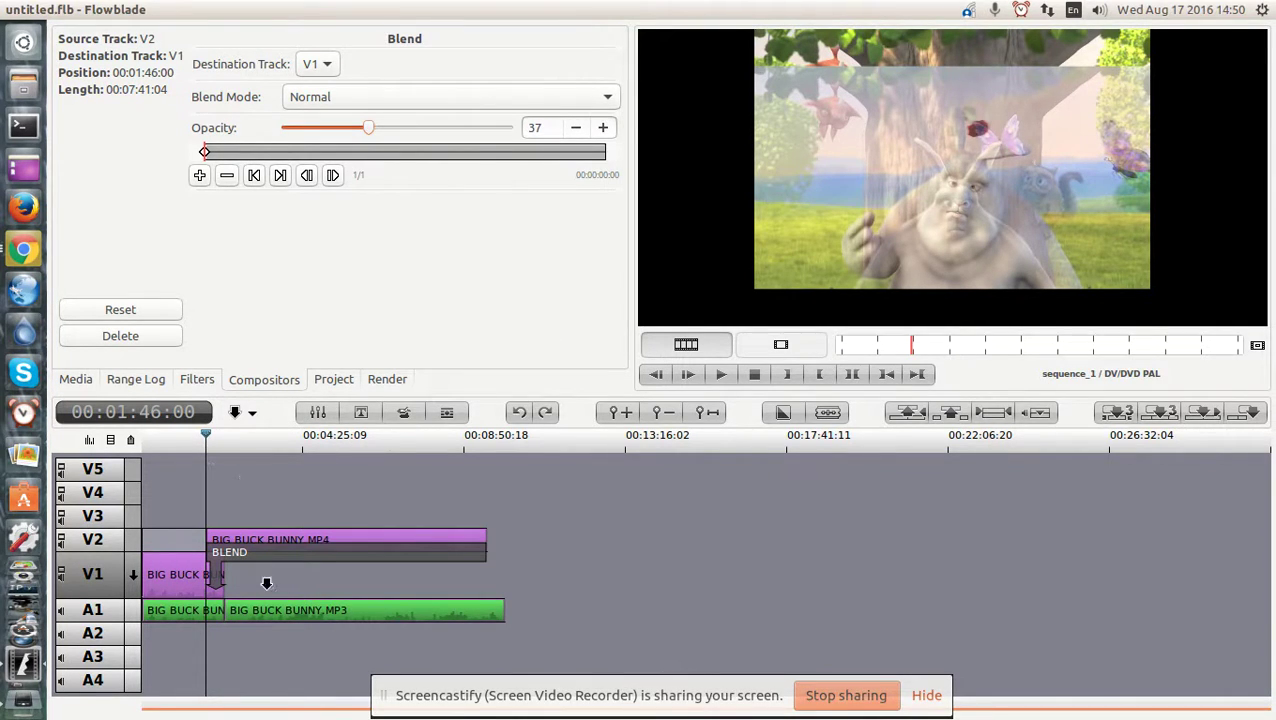
{"action": "scroll", "coordinate": [266, 583], "scroll_direction": "up", "scroll_amount": 2}
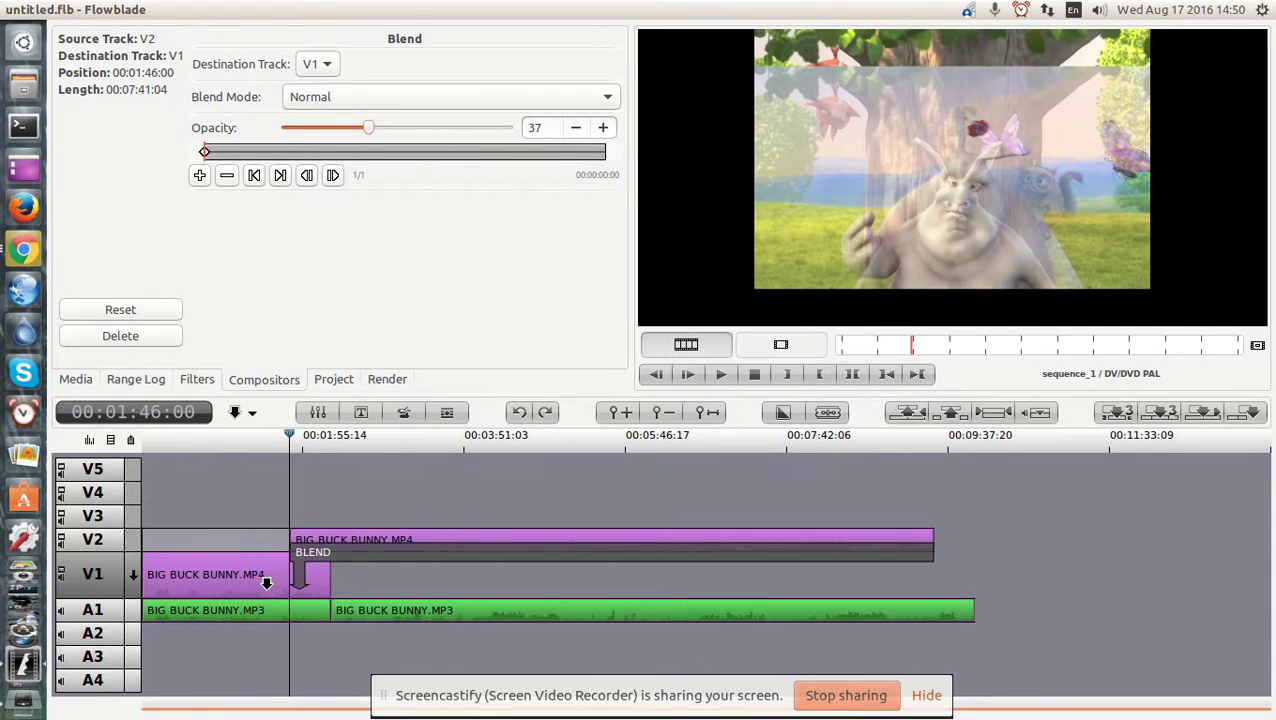
{"action": "scroll", "coordinate": [373, 582], "scroll_direction": "up", "scroll_amount": 1}
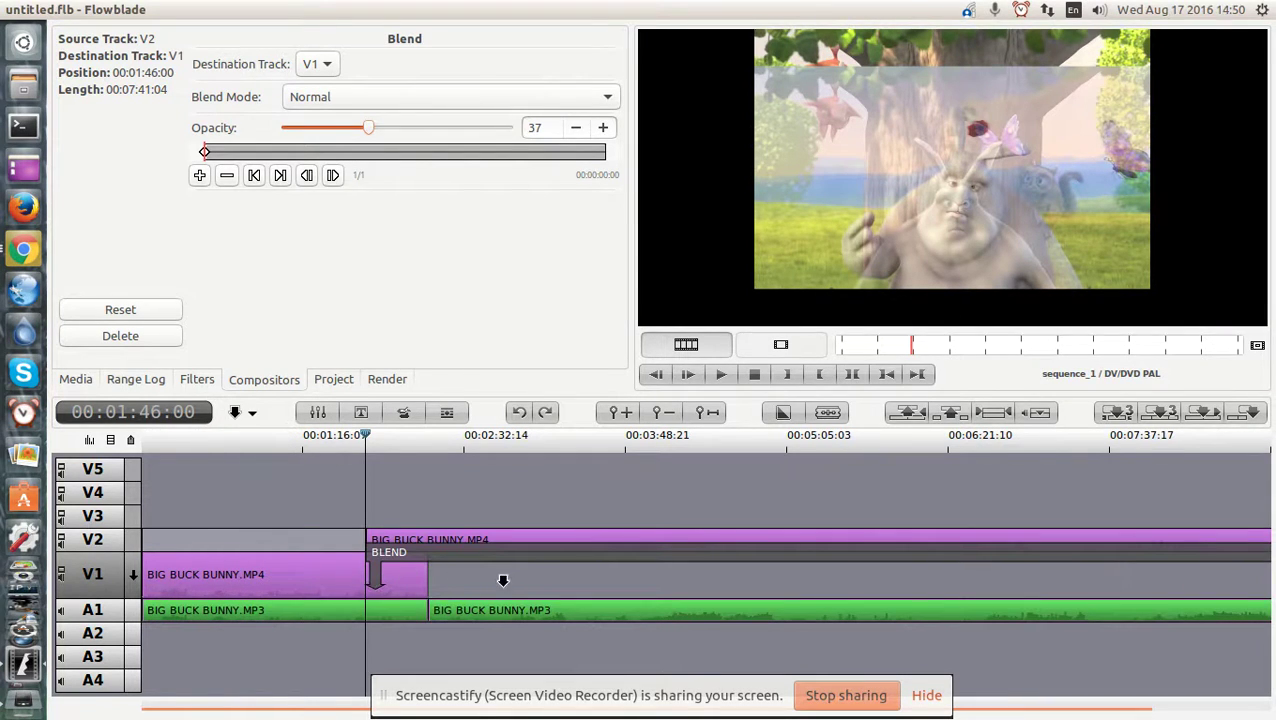
{"action": "scroll", "coordinate": [461, 578], "scroll_direction": "up", "scroll_amount": 1}
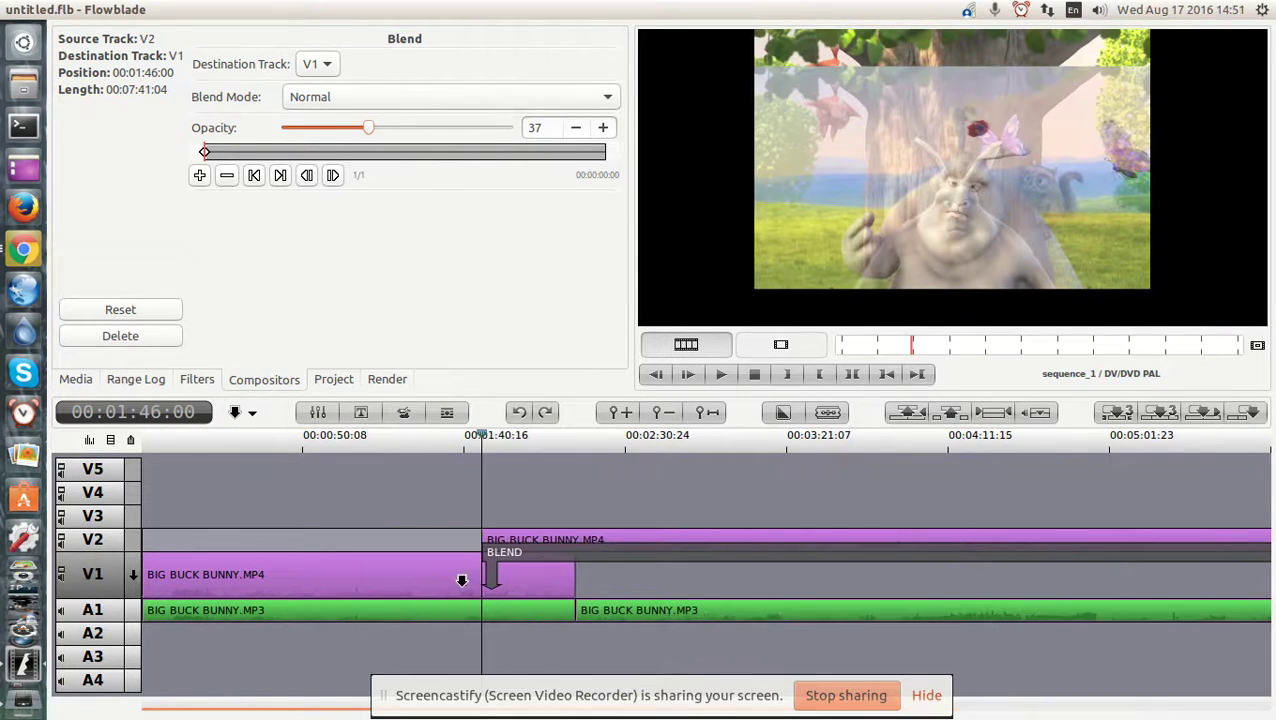
{"action": "left_click", "coordinate": [491, 445]}
{"action": "mouse_move", "coordinate": [491, 445]}
{"action": "left_mouse_down"}
{"action": "mouse_move", "coordinate": [603, 432]}
{"action": "mouse_move", "coordinate": [510, 447]}
{"action": "left_mouse_up"}
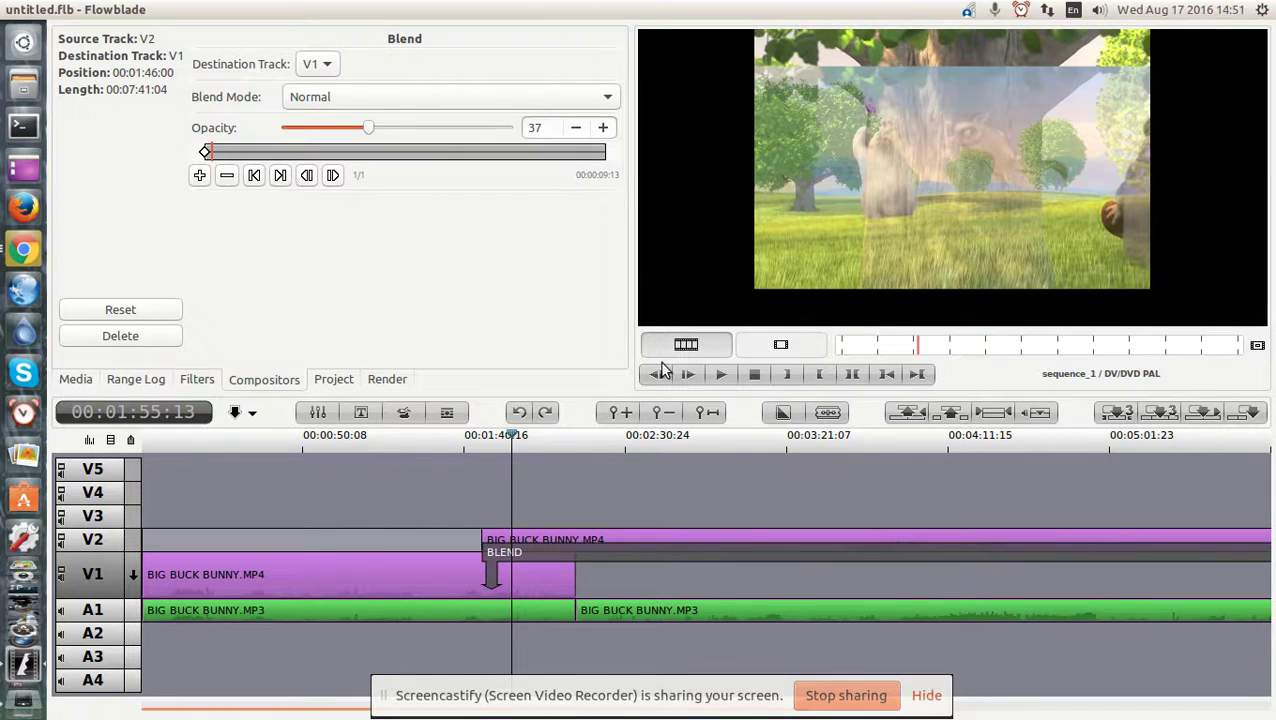
{"action": "left_click_drag", "start_coordinate": [515, 443], "coordinate": [431, 448]}
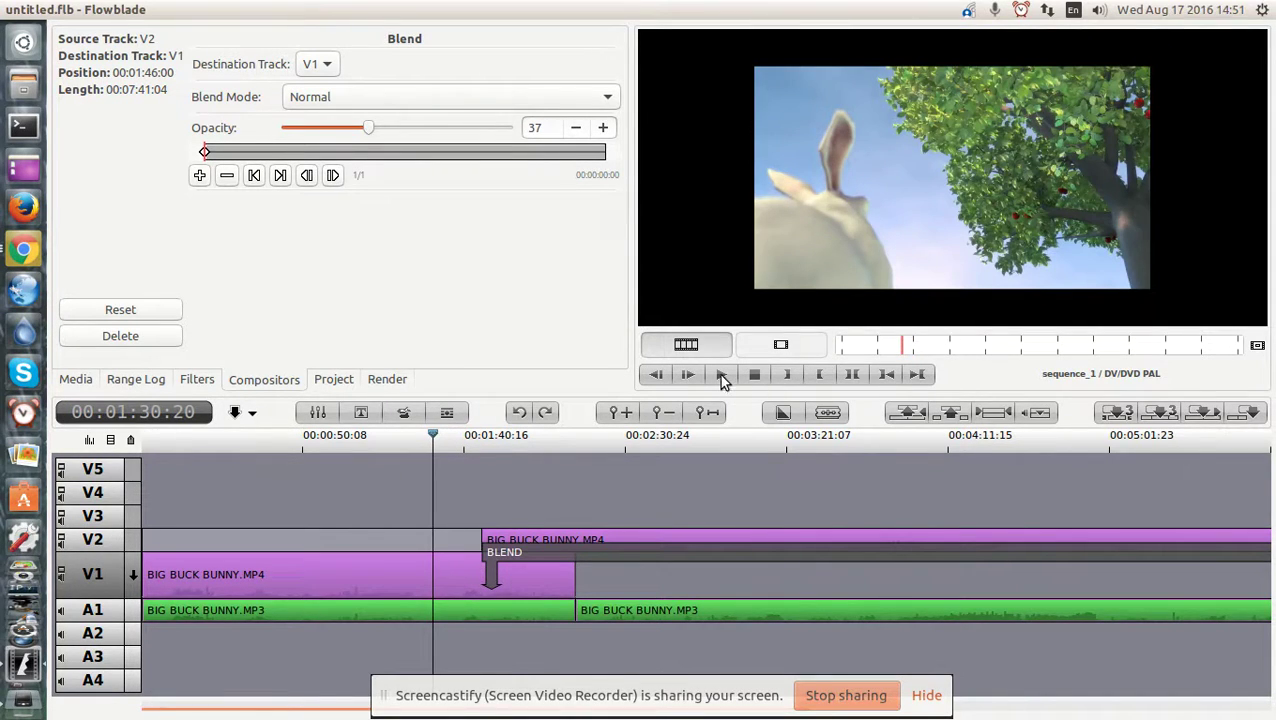
{"action": "left_click", "coordinate": [719, 374]}
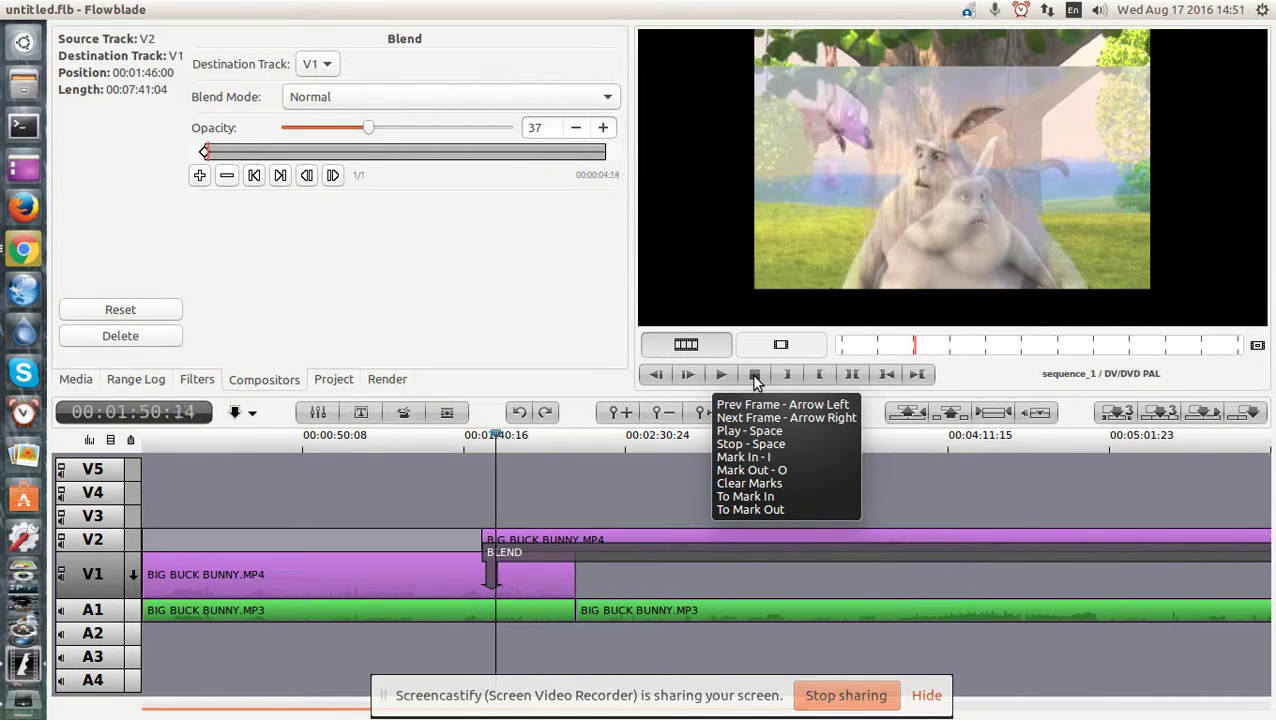
{"action": "left_click", "coordinate": [755, 377]}
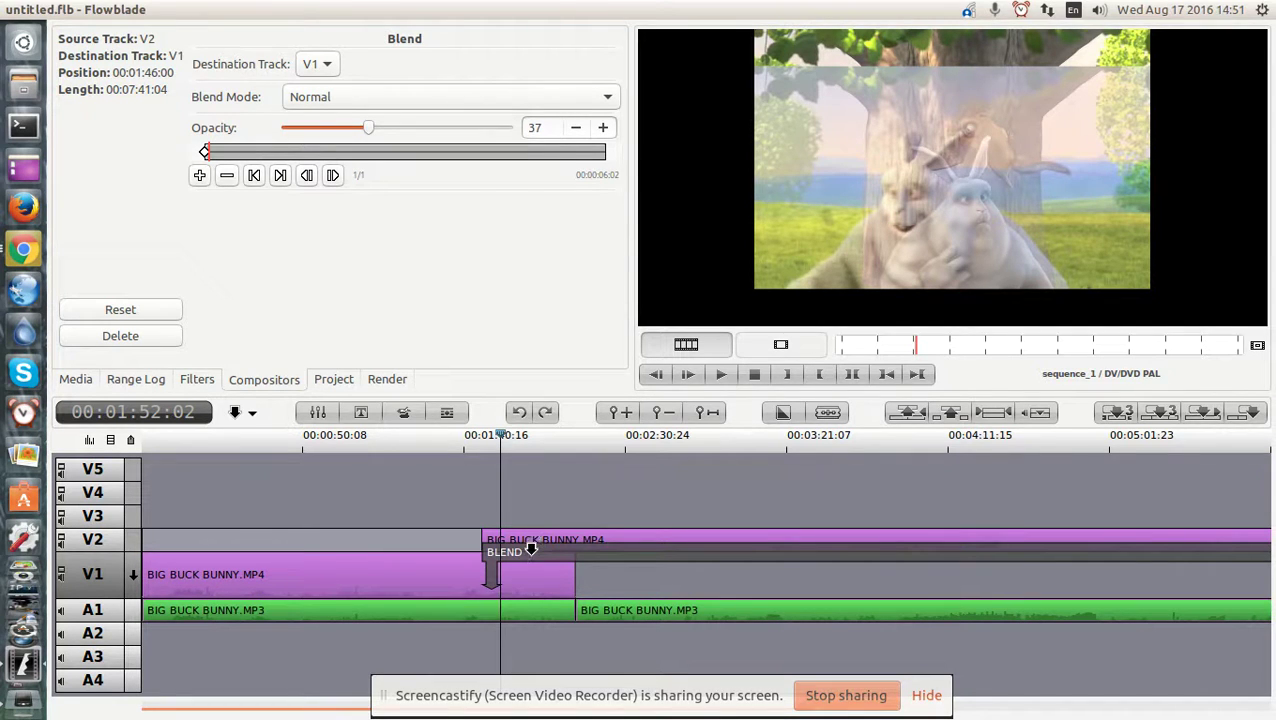
{"action": "left_click", "coordinate": [531, 550]}
- Delete the Blend compositor and slide the V2 clip later to about 00:01:54:20
{"action": "right_click", "coordinate": [531, 558]}
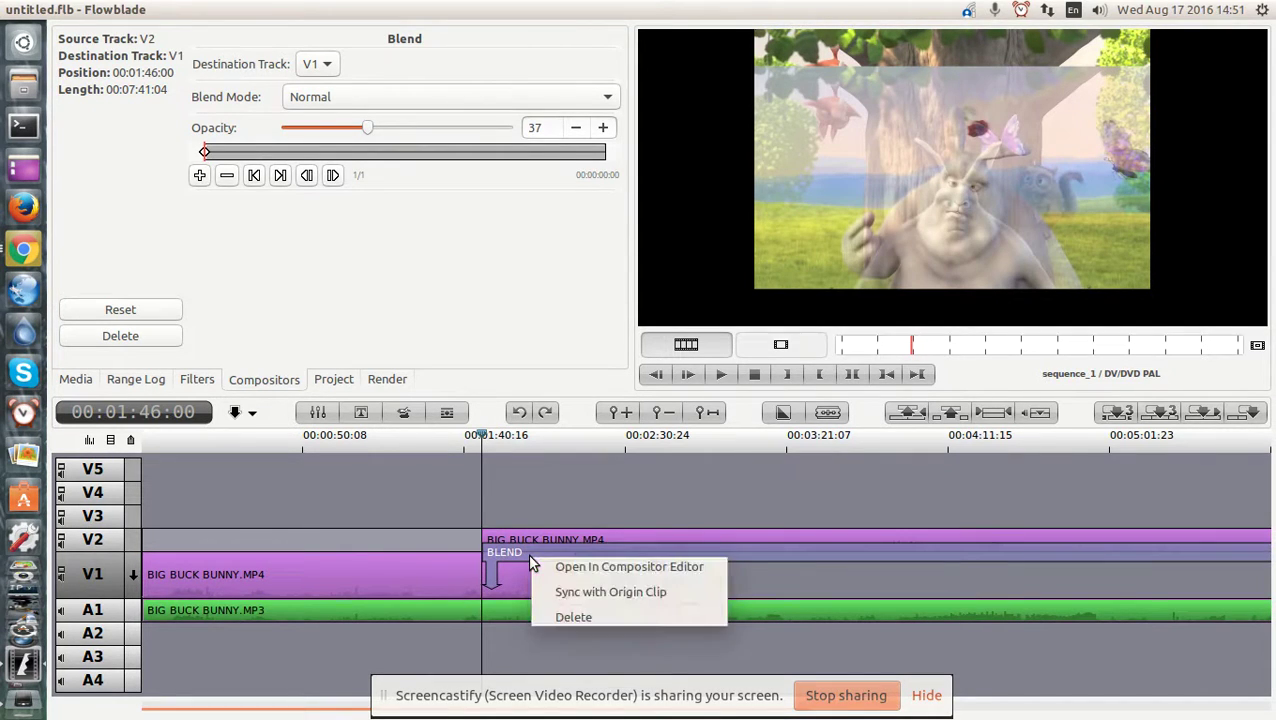
{"action": "left_click", "coordinate": [565, 614]}
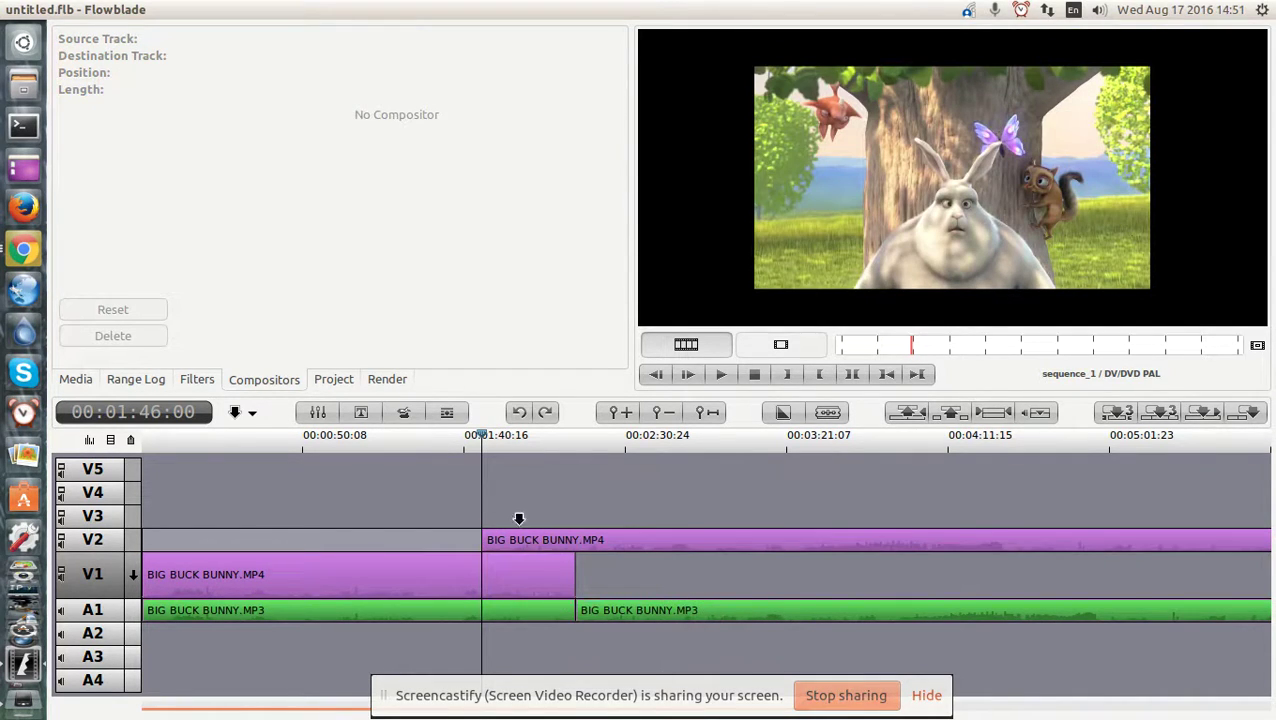
{"action": "left_click_drag", "start_coordinate": [523, 533], "coordinate": [551, 531]}
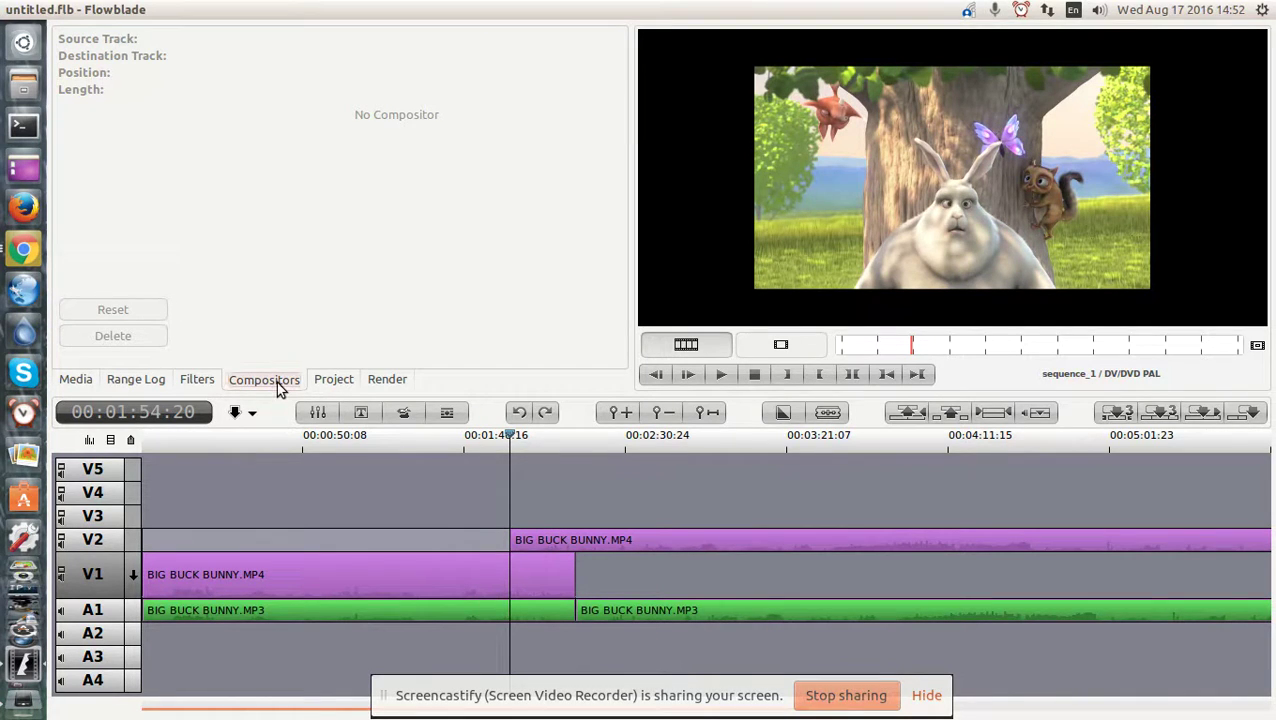
{"action": "right_click", "coordinate": [547, 536]}
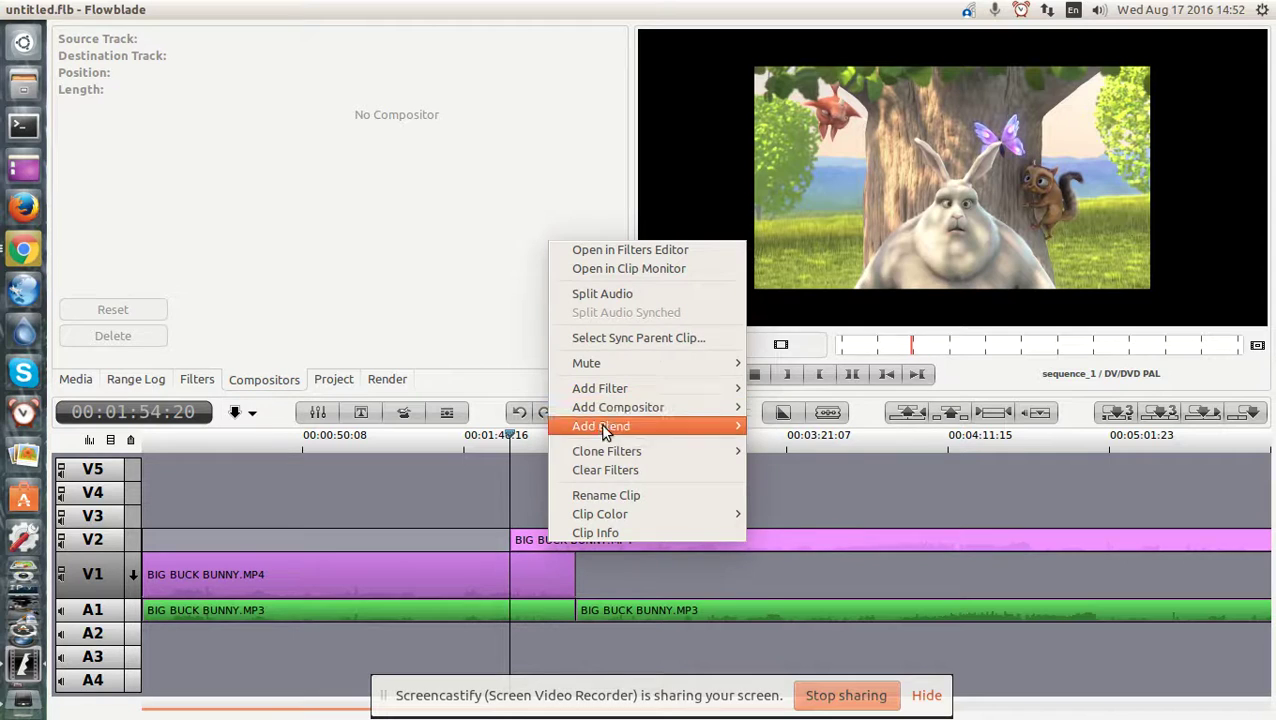
- Give the V2 clip a Dissolve compositor at opacity 45 starting at 00:02:04:11
{"action": "mouse_move", "coordinate": [626, 405]}
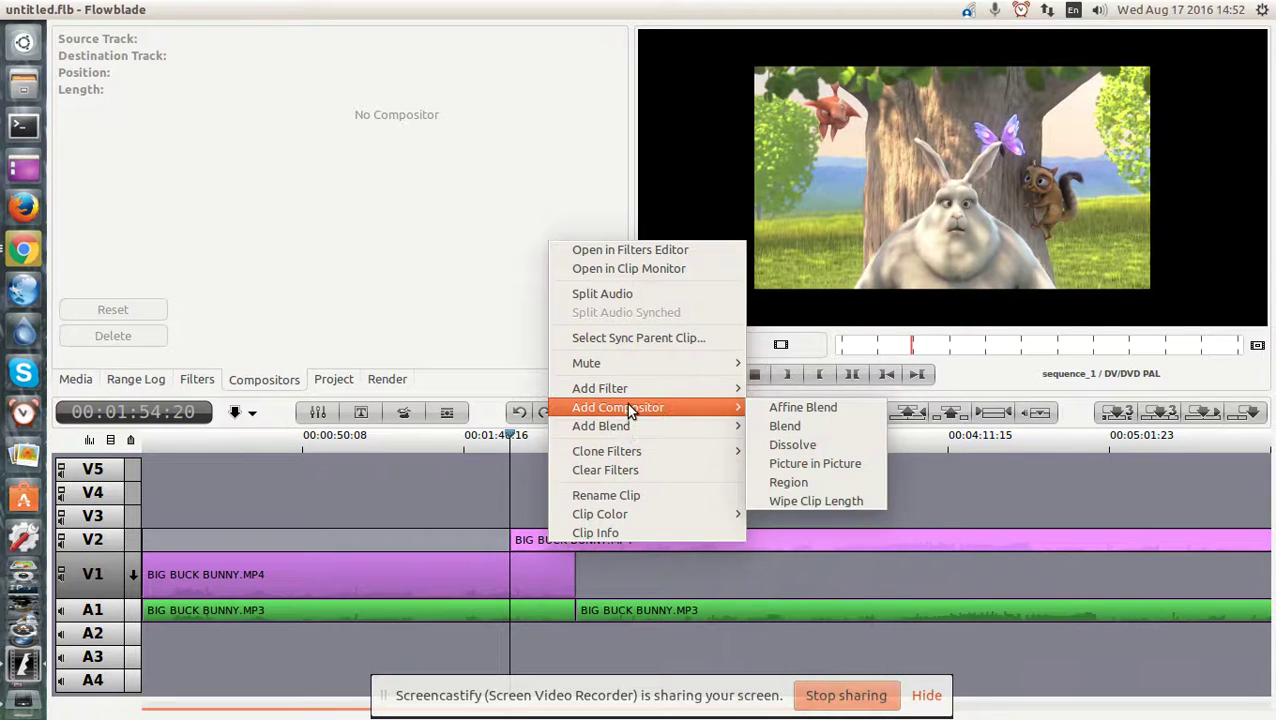
{"action": "left_click", "coordinate": [798, 442]}
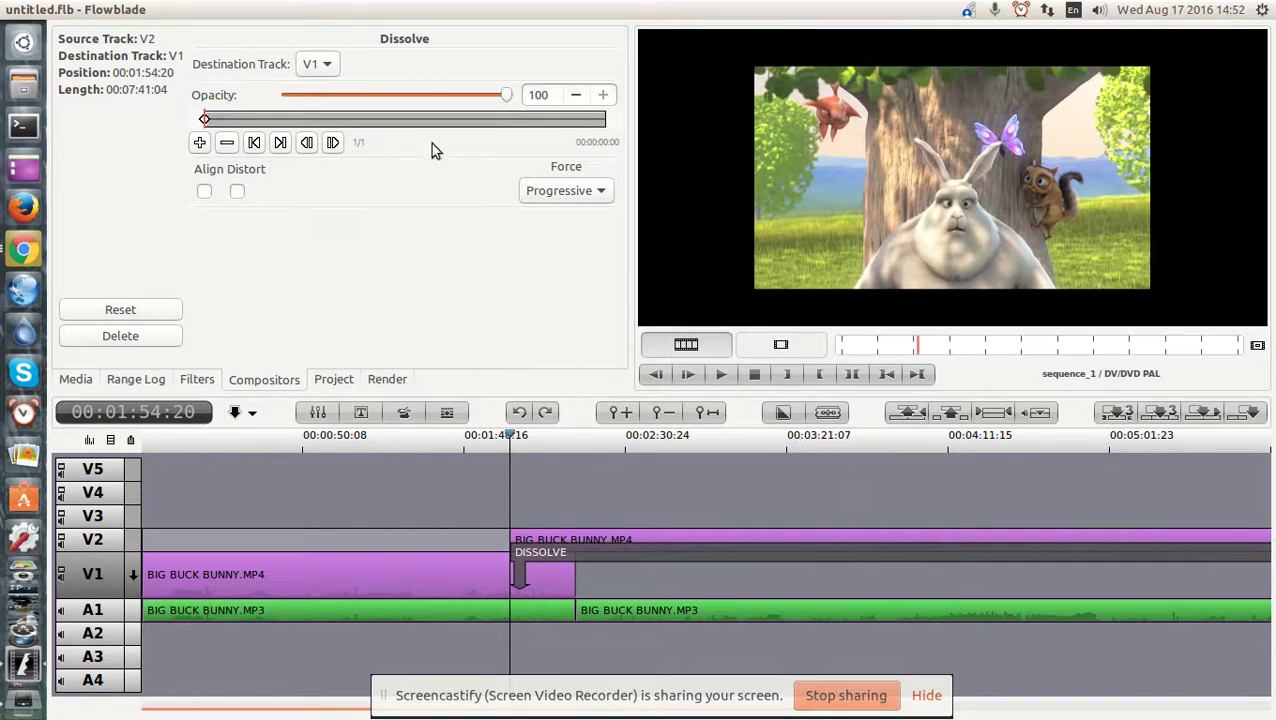
{"action": "left_click_drag", "start_coordinate": [505, 96], "coordinate": [388, 104]}
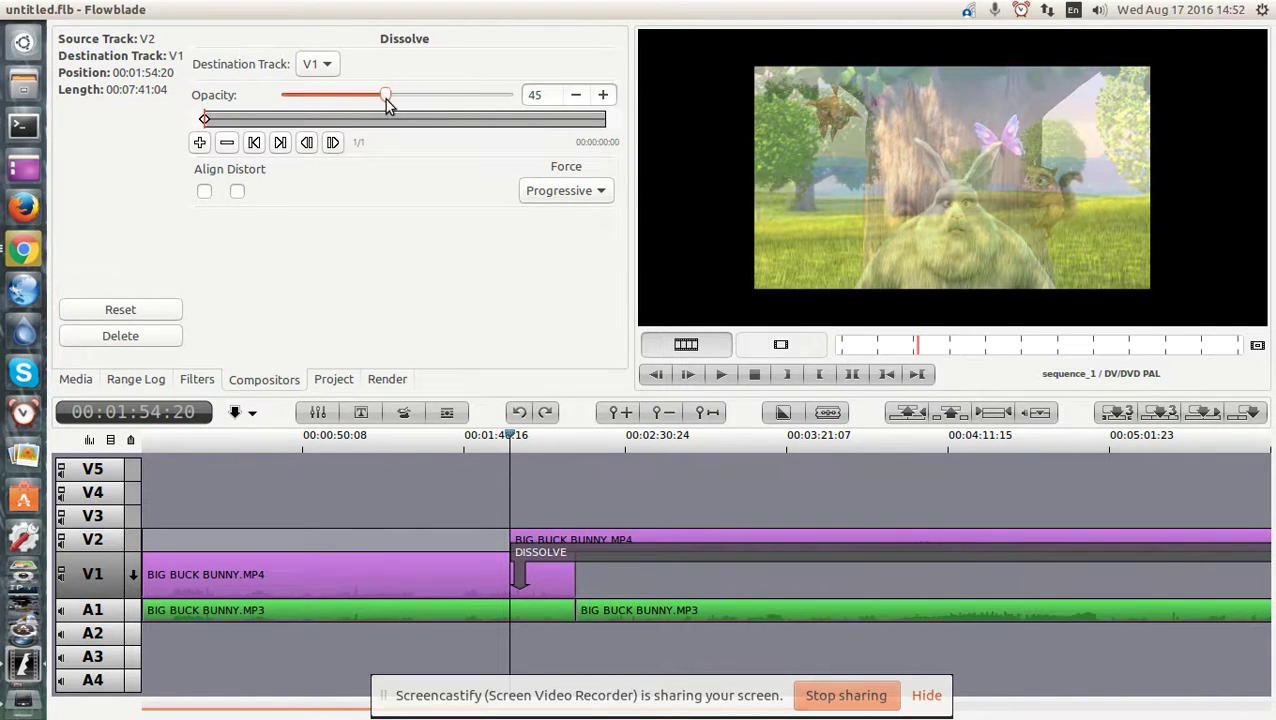
{"action": "left_click_drag", "start_coordinate": [505, 440], "coordinate": [540, 440]}
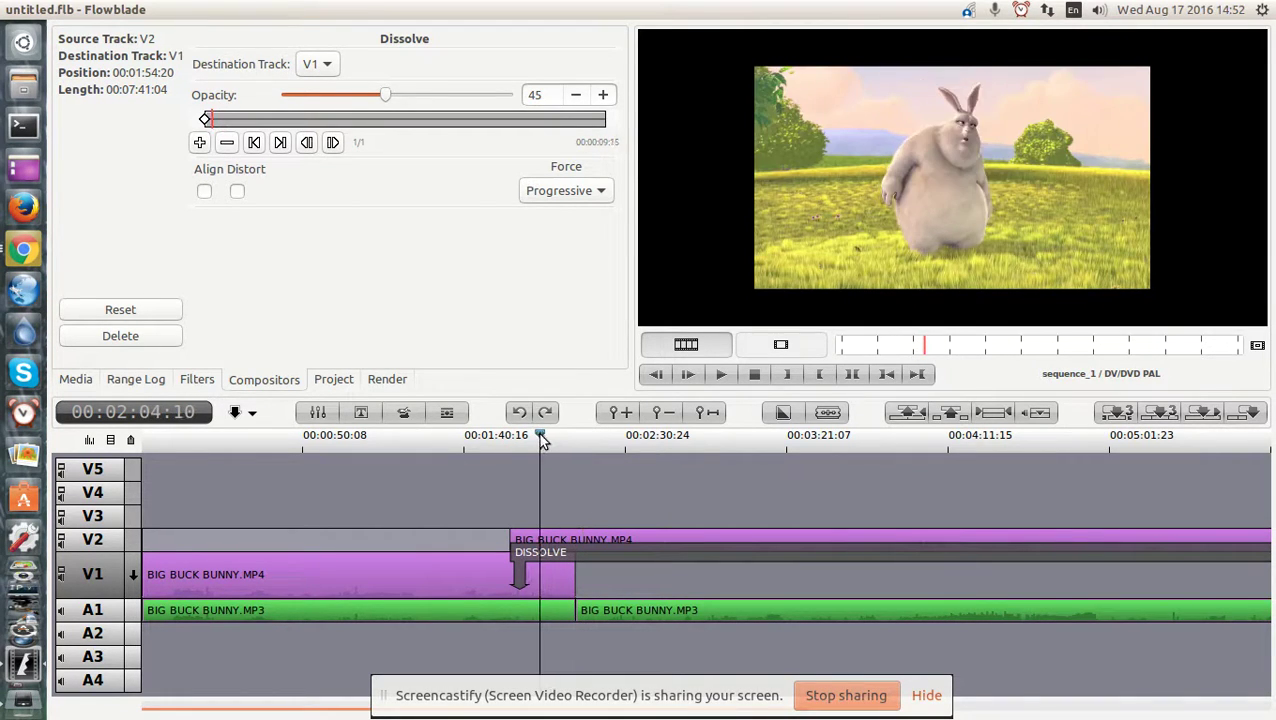
{"action": "left_click_drag", "start_coordinate": [561, 540], "coordinate": [598, 530]}
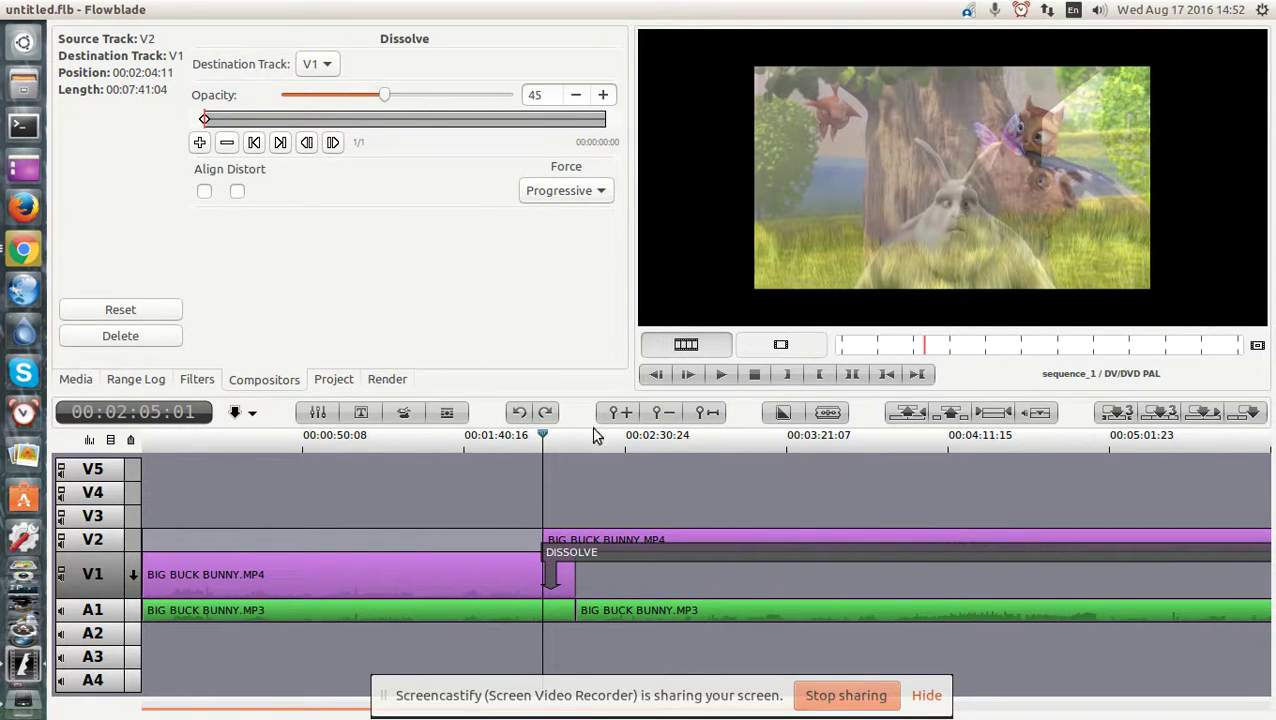
- Zoom the timeline and review the frames just before the dissolve begins
{"action": "scroll", "coordinate": [554, 513], "scroll_direction": "up", "scroll_amount": 2}
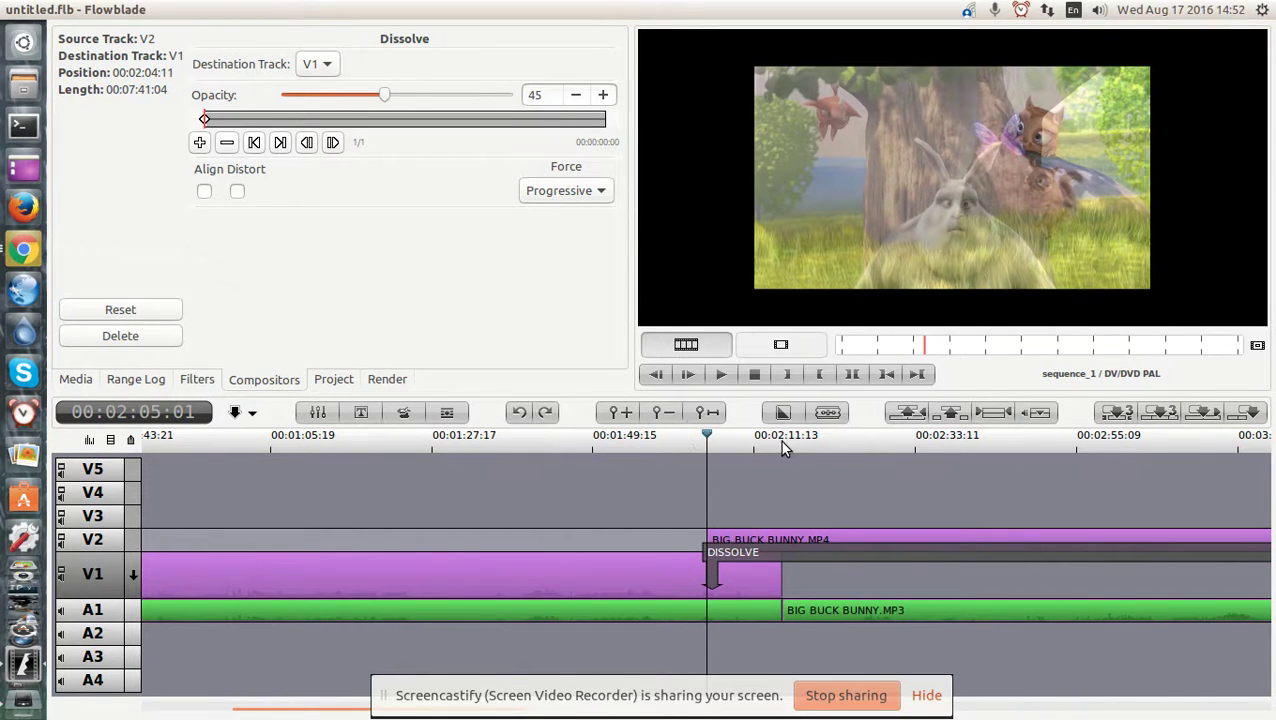
{"action": "scroll", "coordinate": [749, 474], "scroll_direction": "up", "scroll_amount": 2}
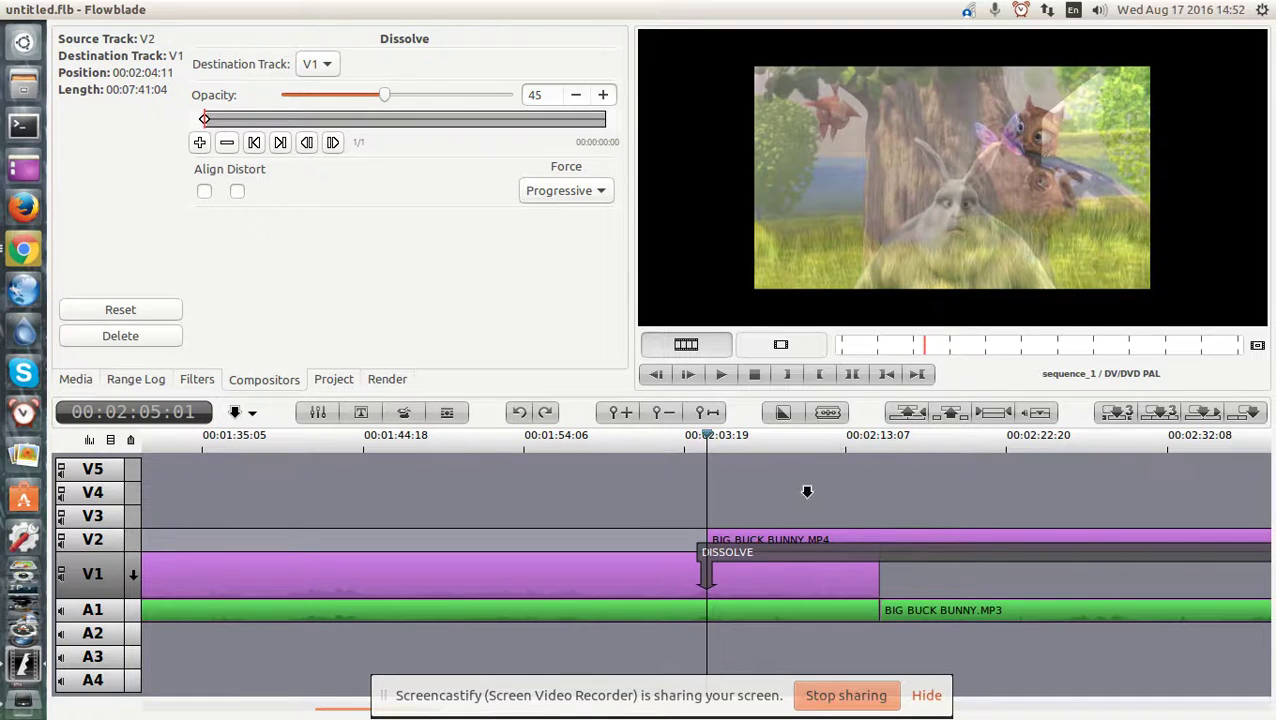
{"action": "scroll", "coordinate": [807, 491], "scroll_direction": "up", "scroll_amount": 1}
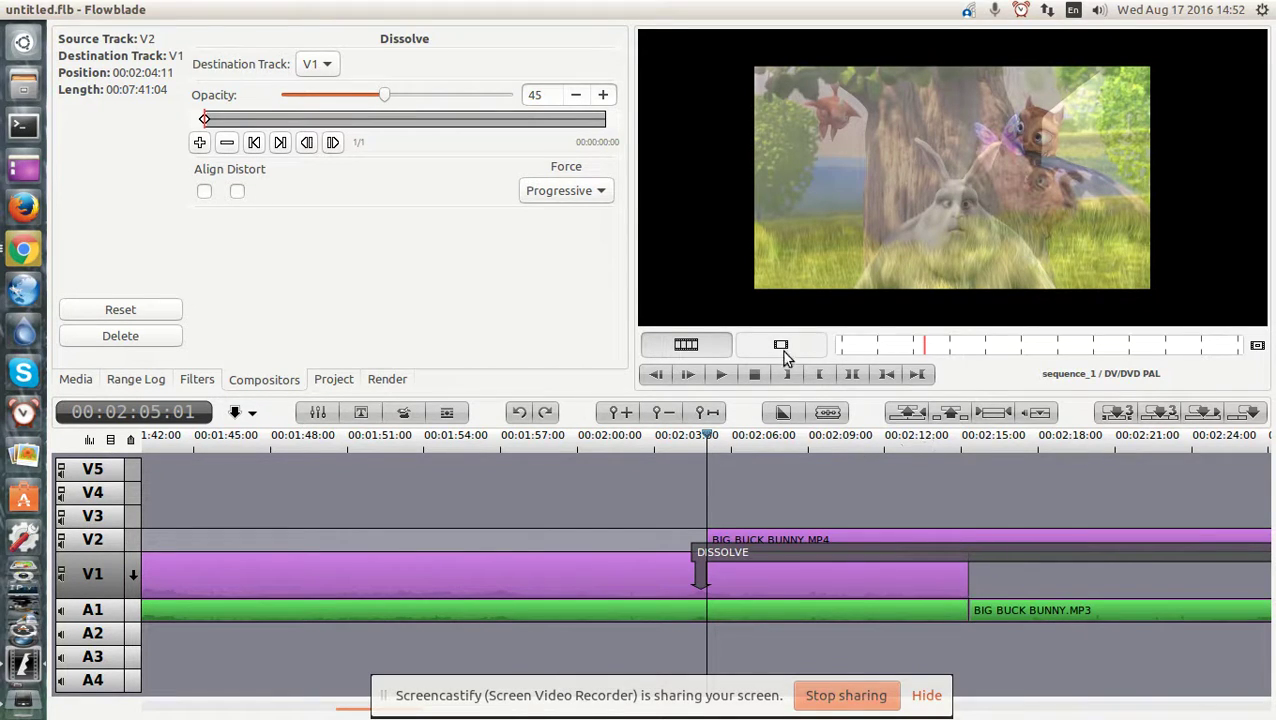
{"action": "left_click_drag", "start_coordinate": [713, 440], "coordinate": [853, 470]}
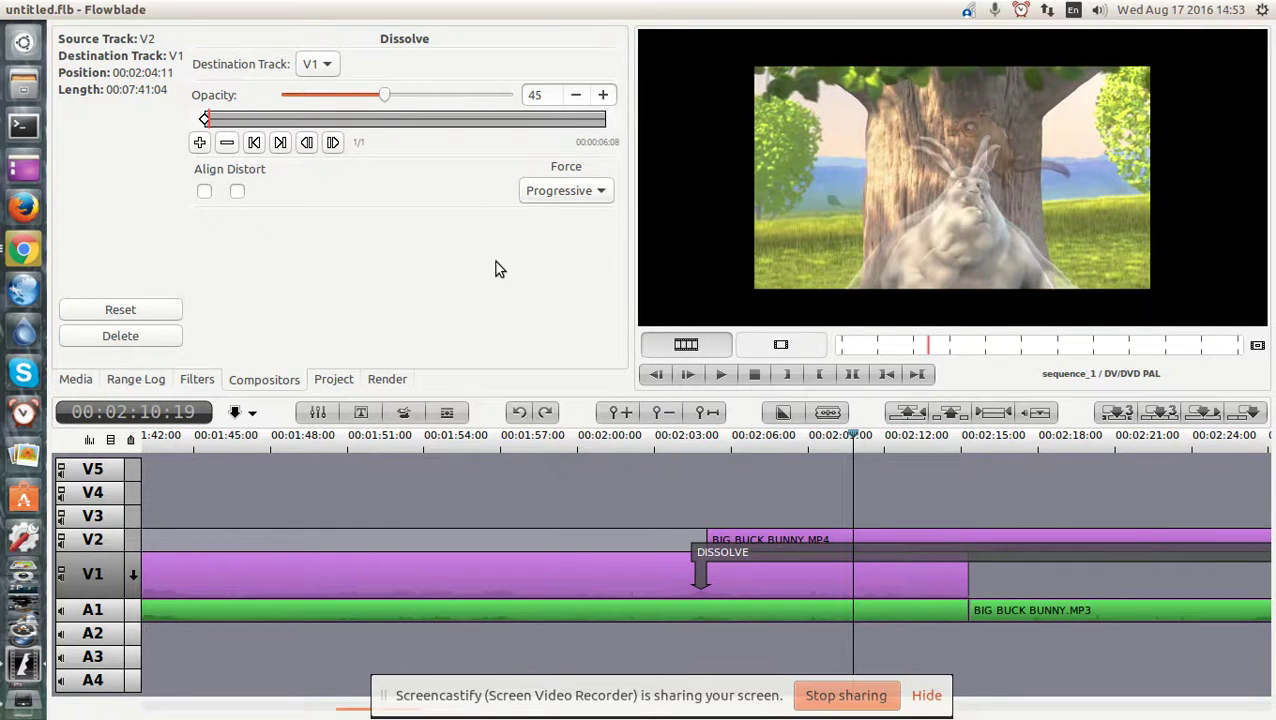